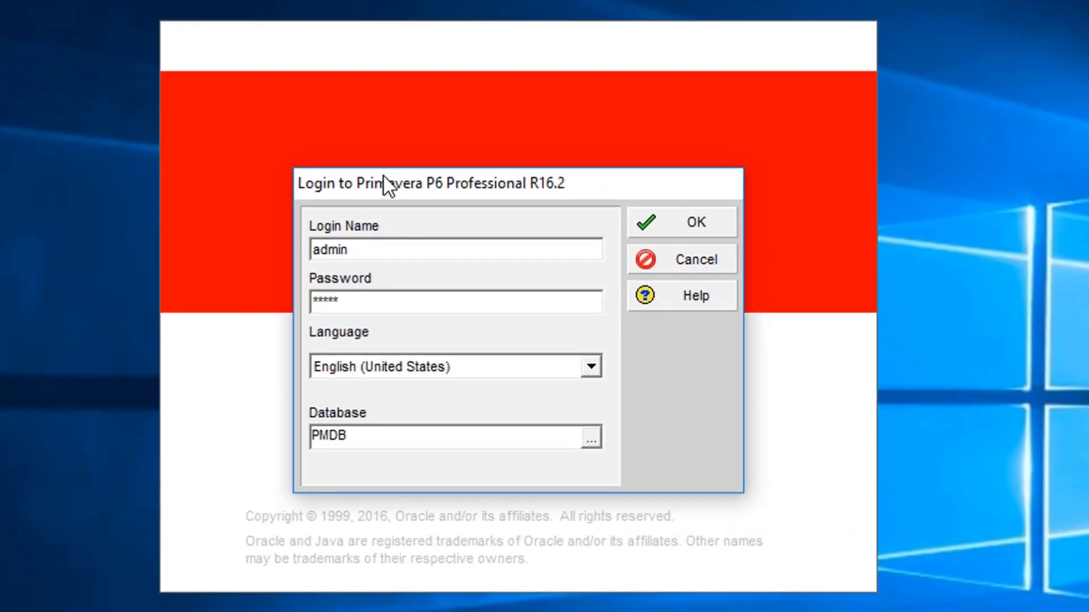
Step: Log in to the PMDB database with the filled-in credentials and select the Harbour Pointe Assisted Living project
key("Return")
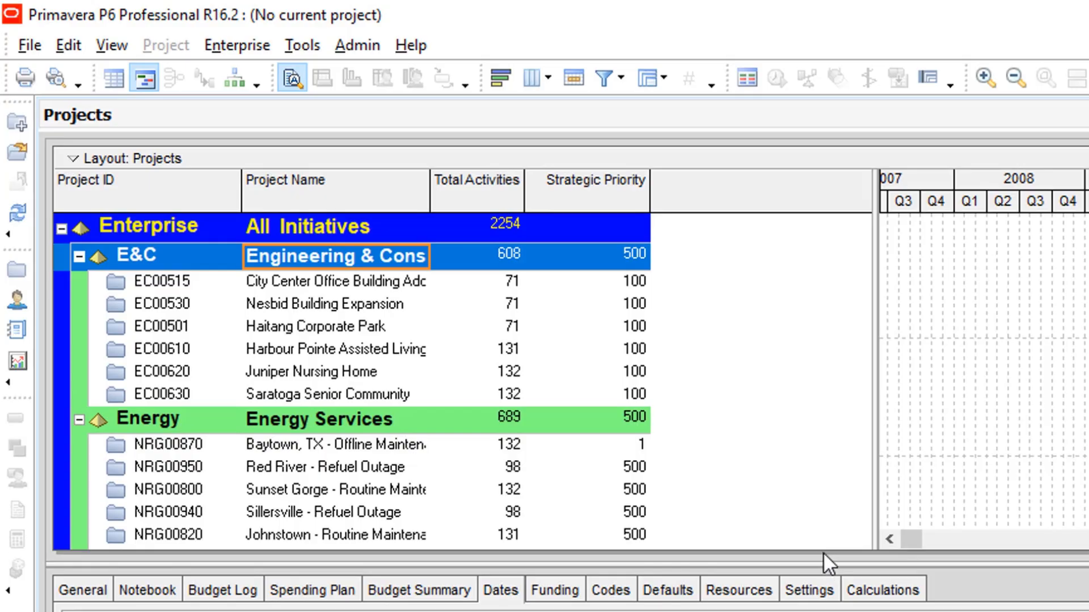
double_click(818, 558)
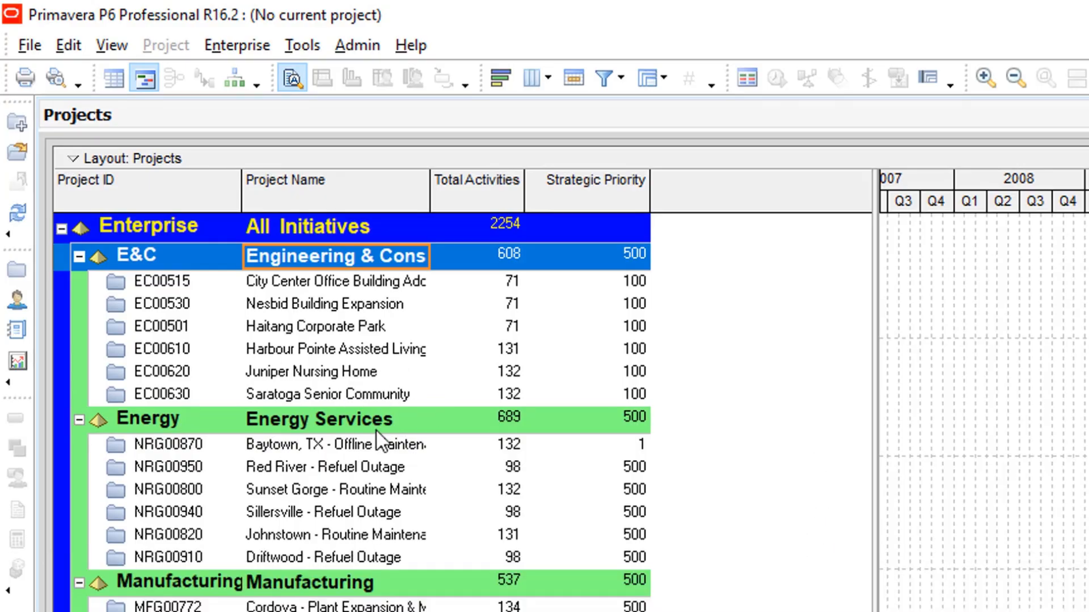
left_click(385, 348)
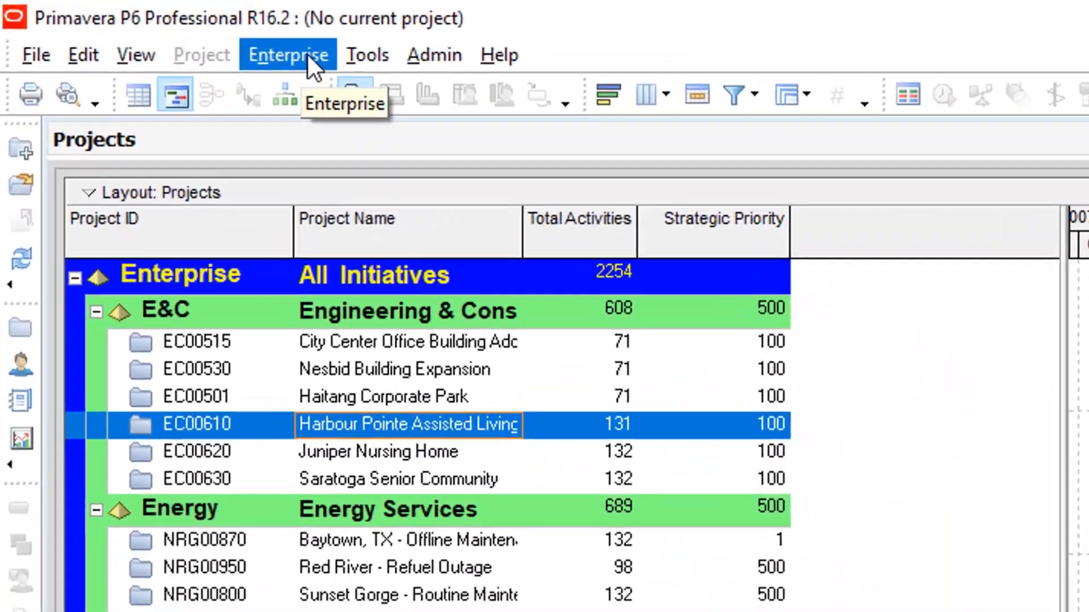
Step: Open the Organizational Breakdown Structure and reposition its window over the Gantt chart area
left_click(309, 57)
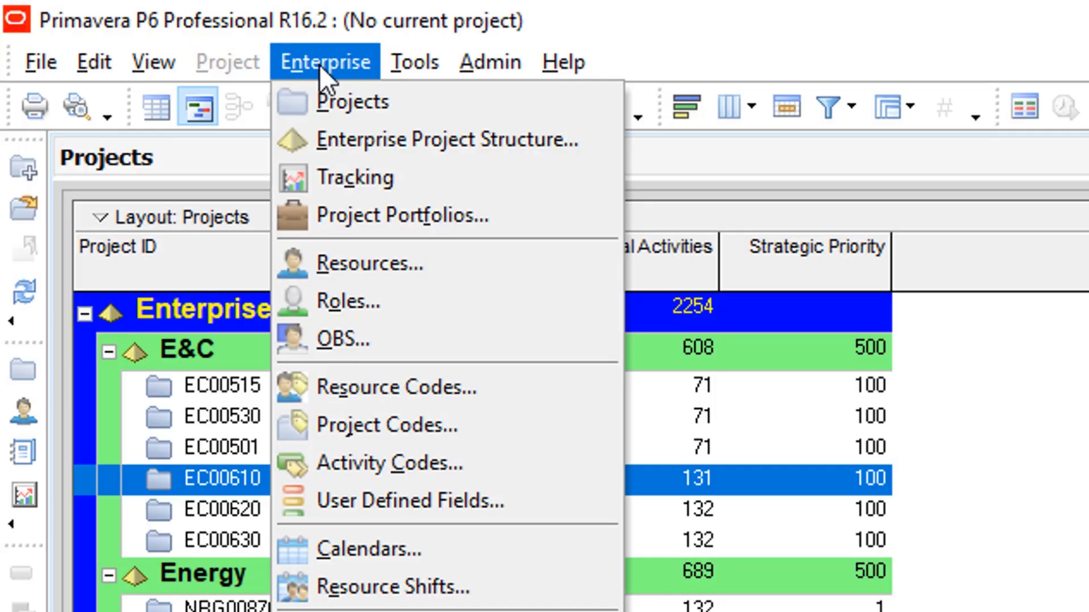
left_click(452, 337)
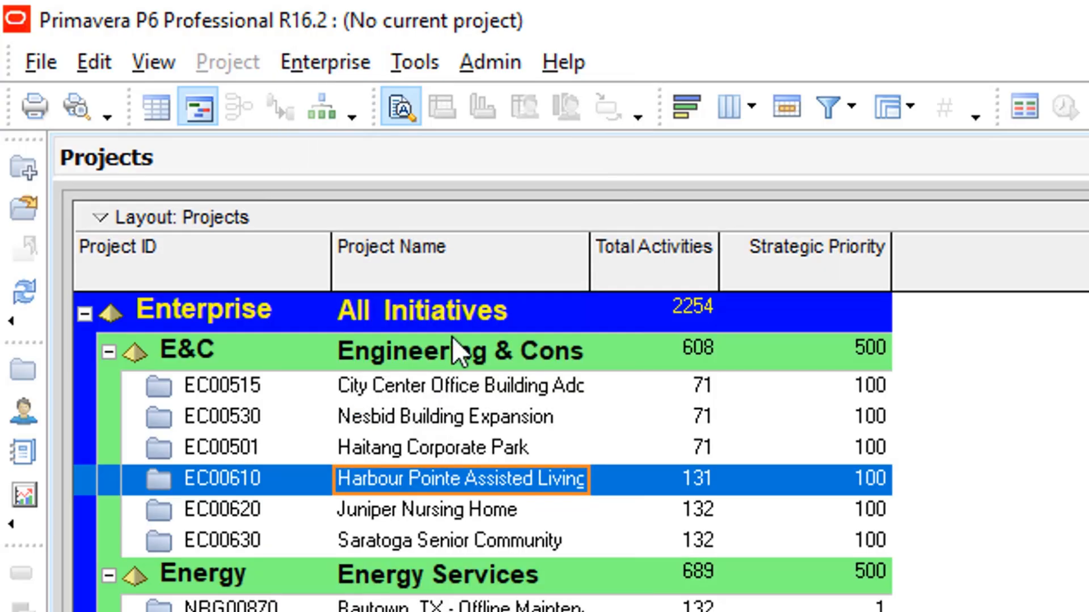
left_click(335, 67)
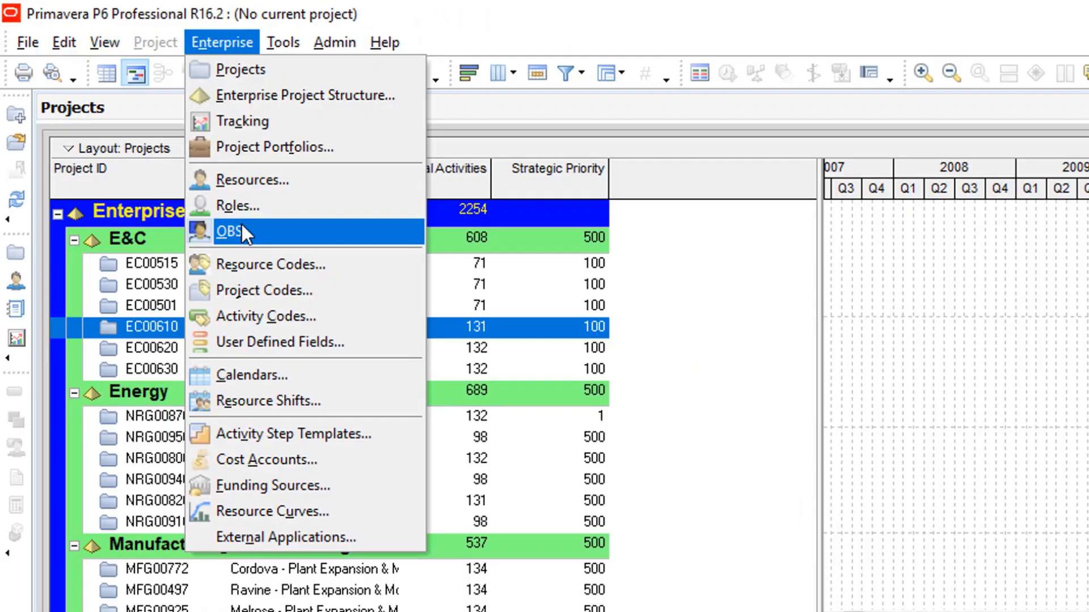
key("Escape")
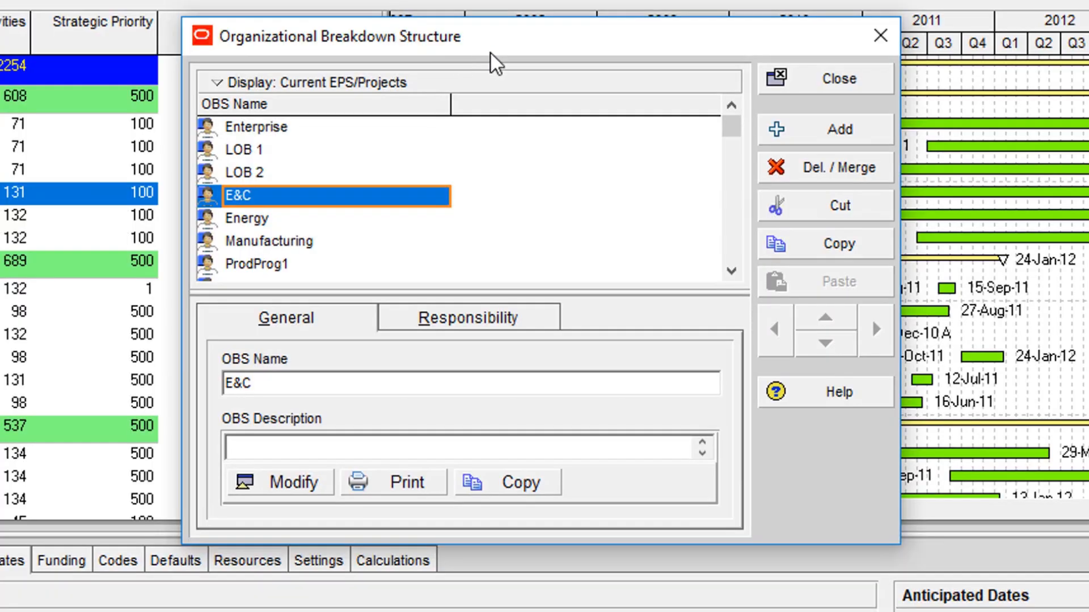
left_click_drag(526, 43, 482, 109)
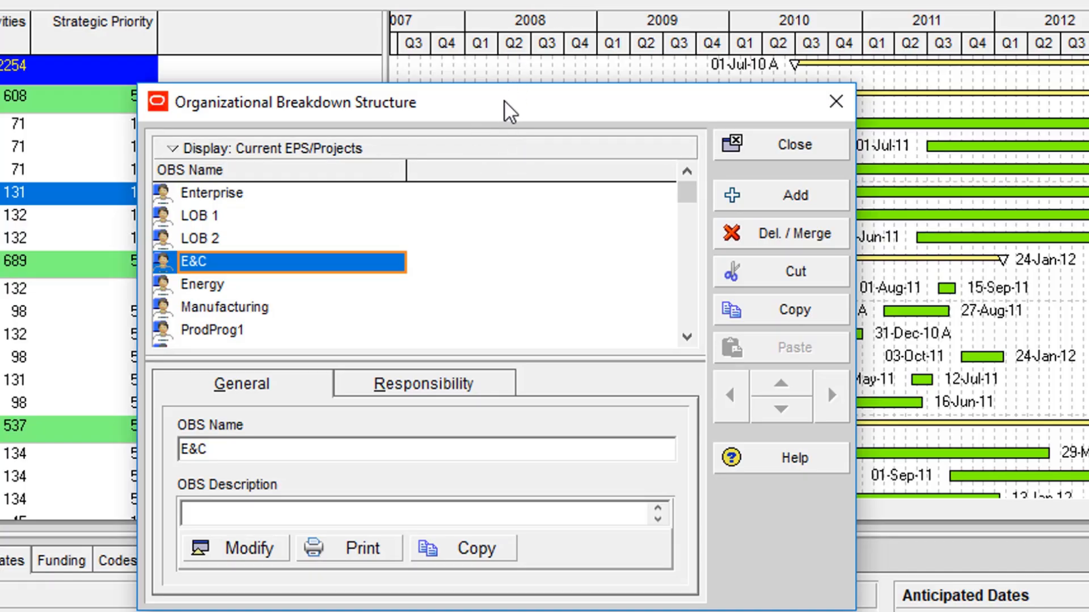
left_click_drag(509, 116, 556, 107)
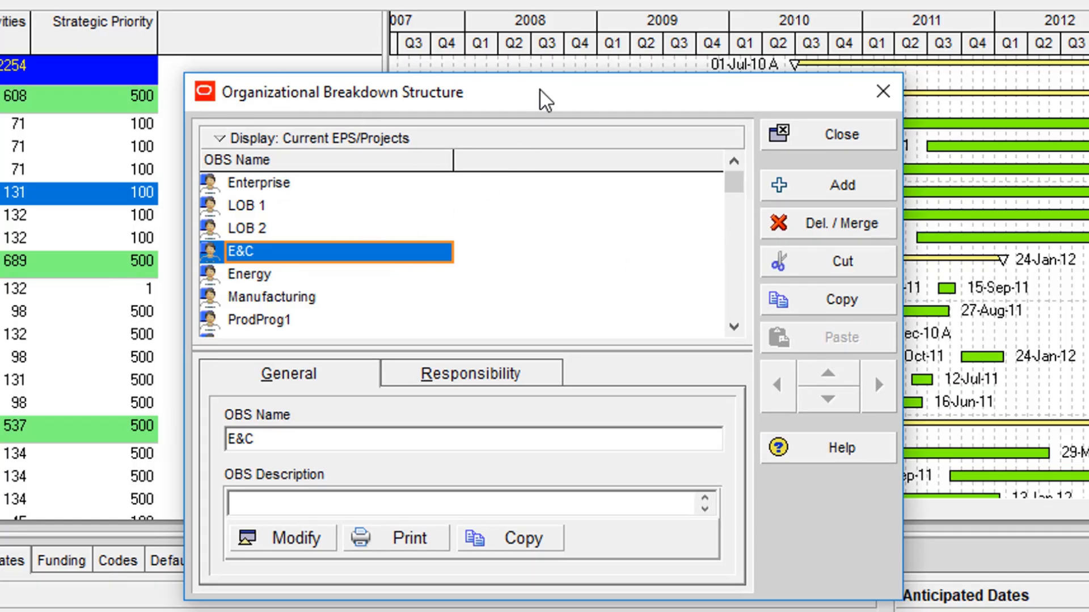
left_click_drag(546, 110, 539, 91)
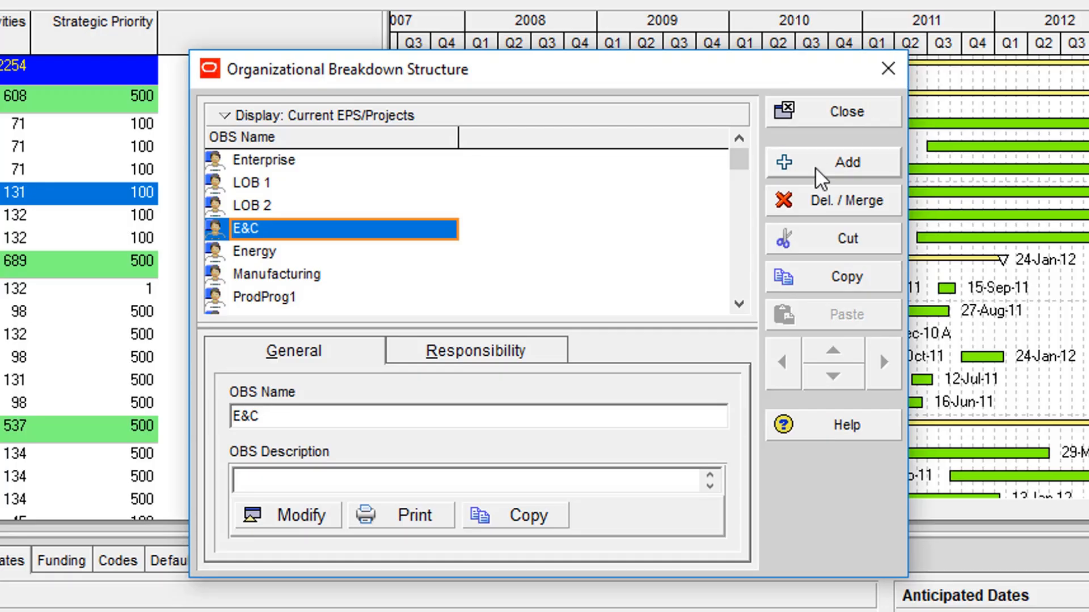
Step: Add an OBS element named Ciel Consulting directly after E&C, accepting the switch to displaying all OBS elements
left_click(838, 168)
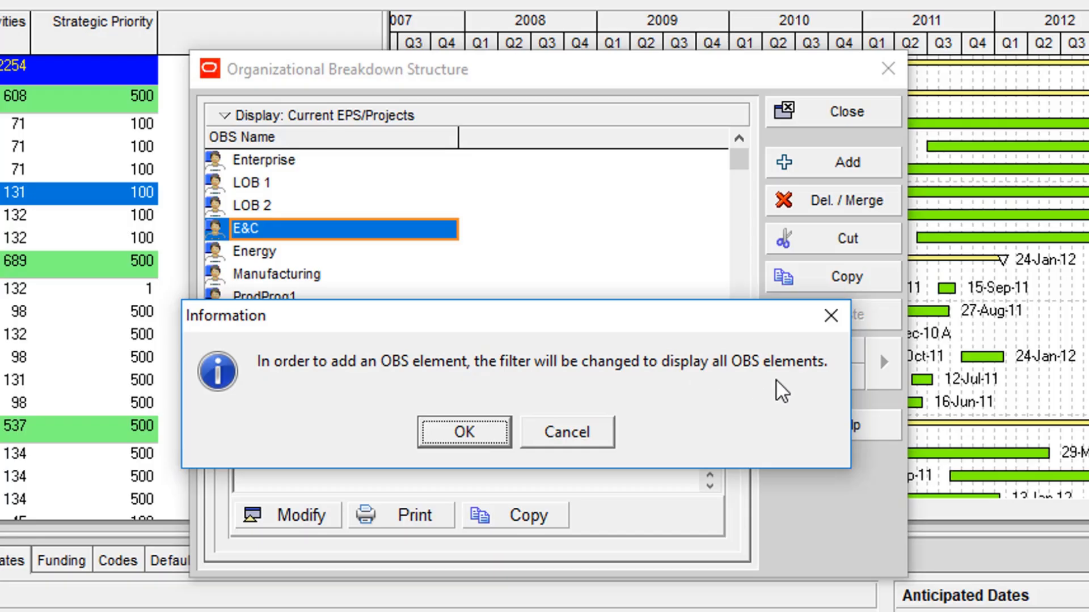
left_click(463, 436)
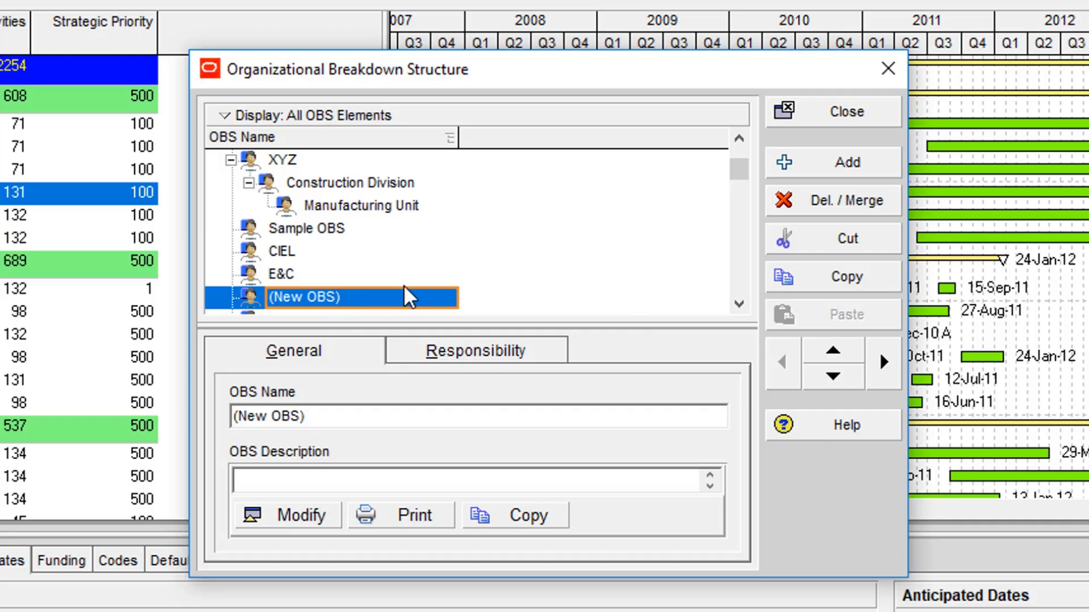
left_click(739, 305)
left_click(739, 305)
left_click(740, 306)
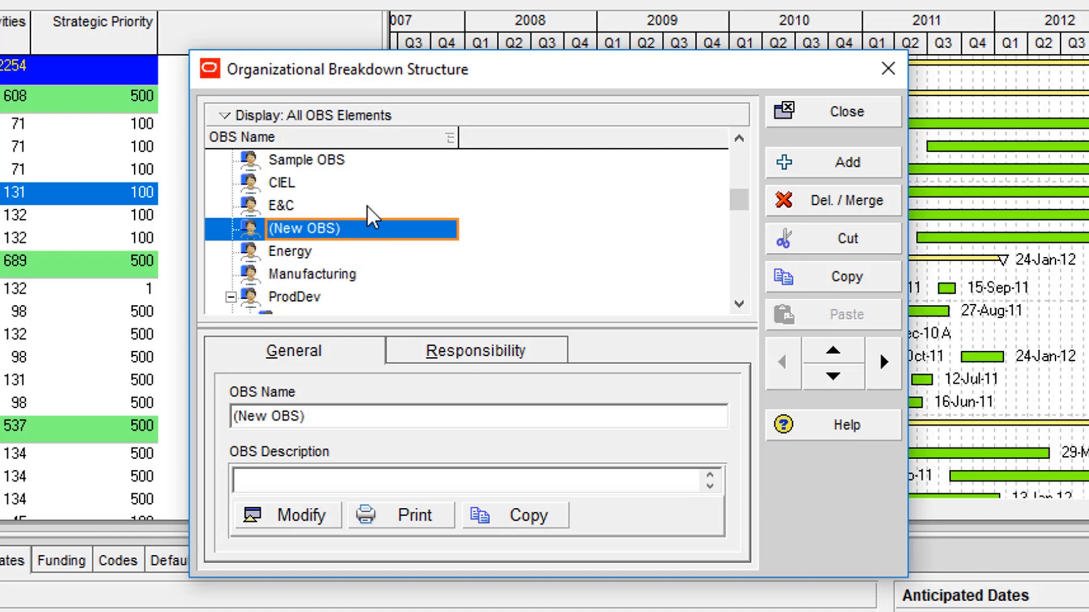
type("Cikl")
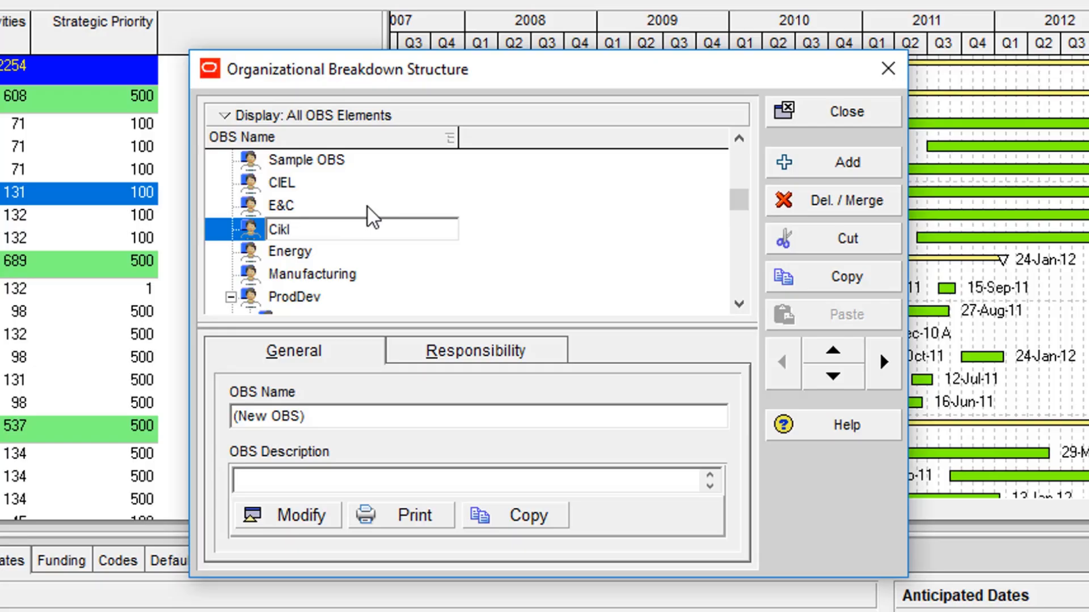
key("BackSpace")
key("BackSpace")
type("el Consulting")
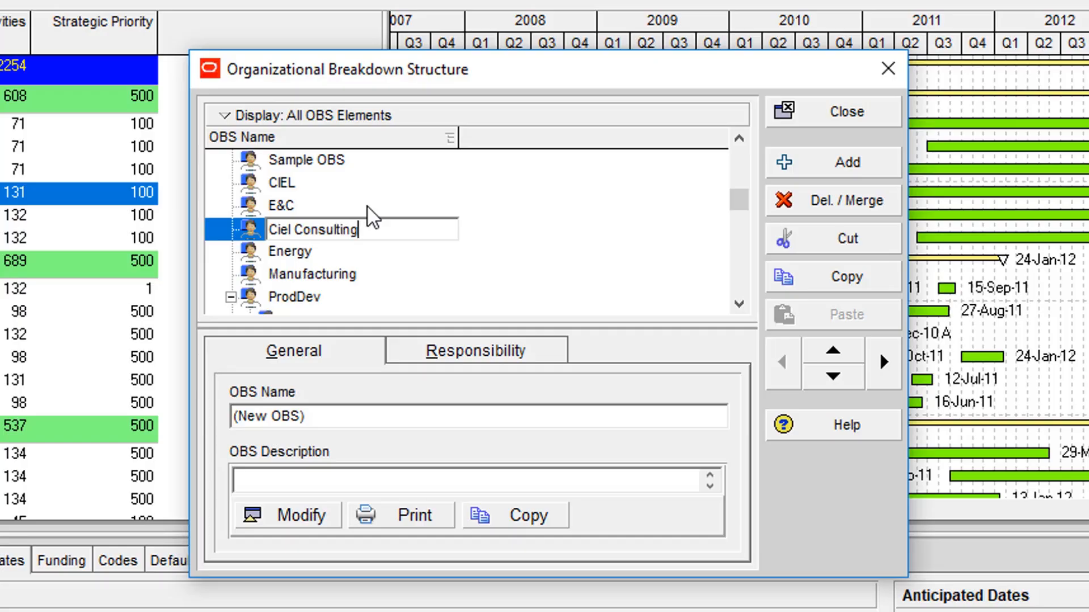
key("Return")
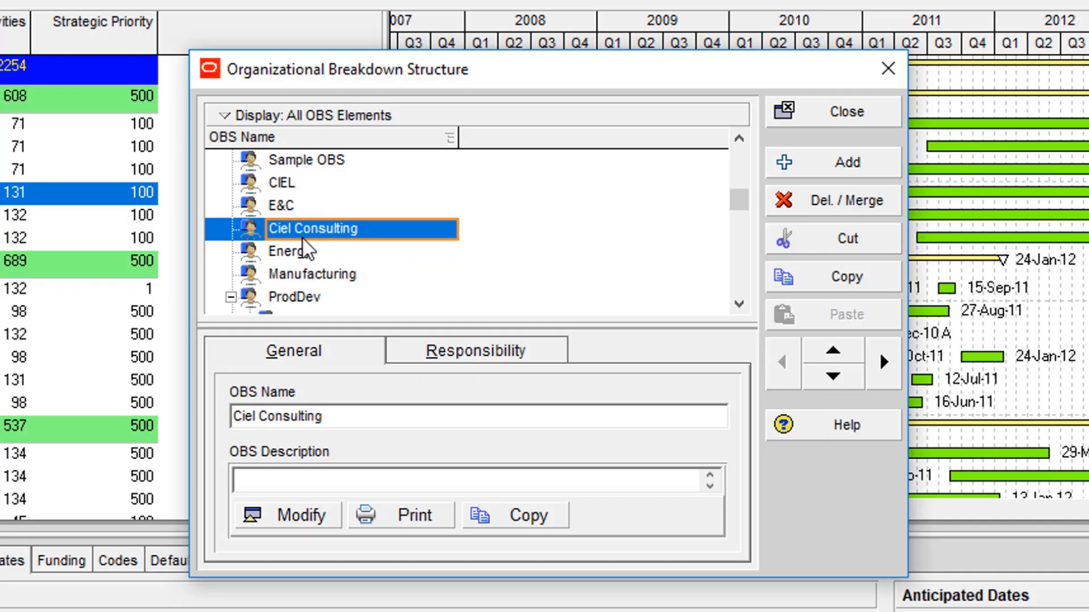
Step: Move the Ciel Consulting element up the OBS list until it sits above XYZ
left_click(835, 347)
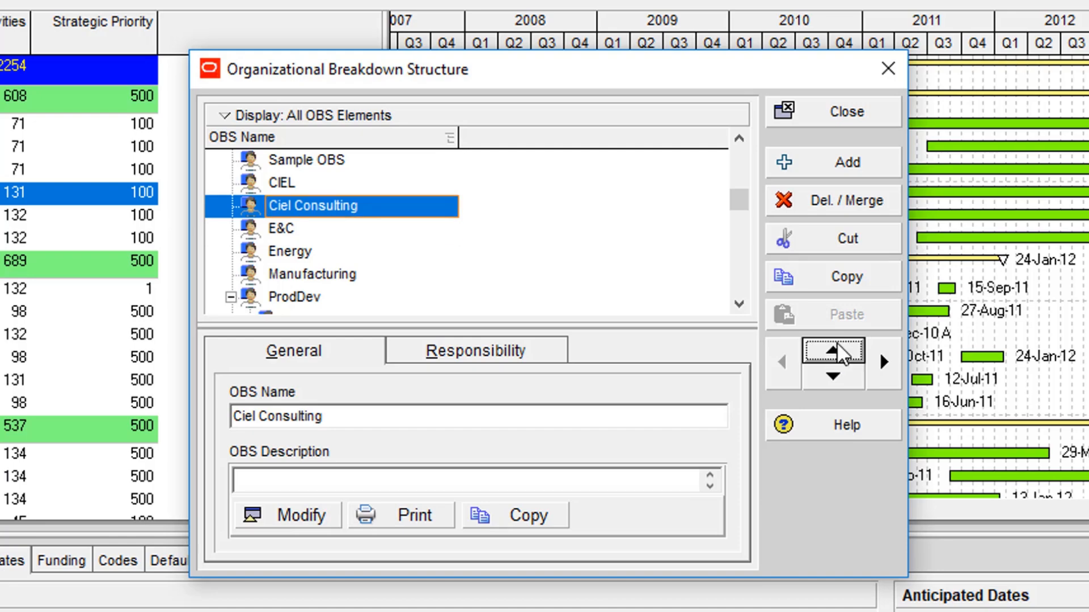
left_click(836, 344)
left_click(837, 344)
left_click(839, 343)
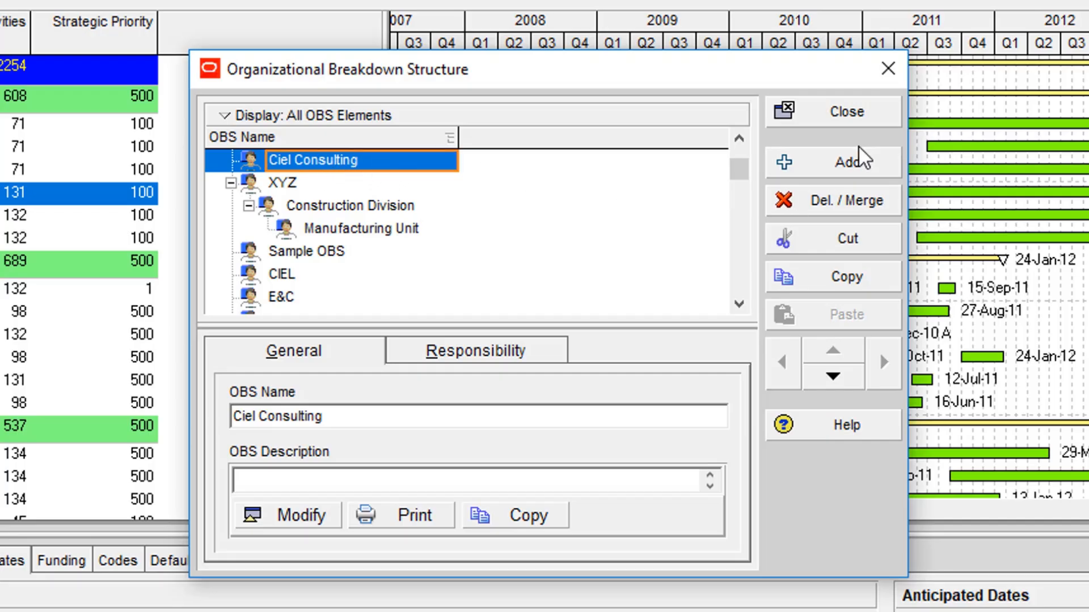
Step: Add another OBS element named Maintenance Department directly below Ciel Consulting
left_click(858, 161)
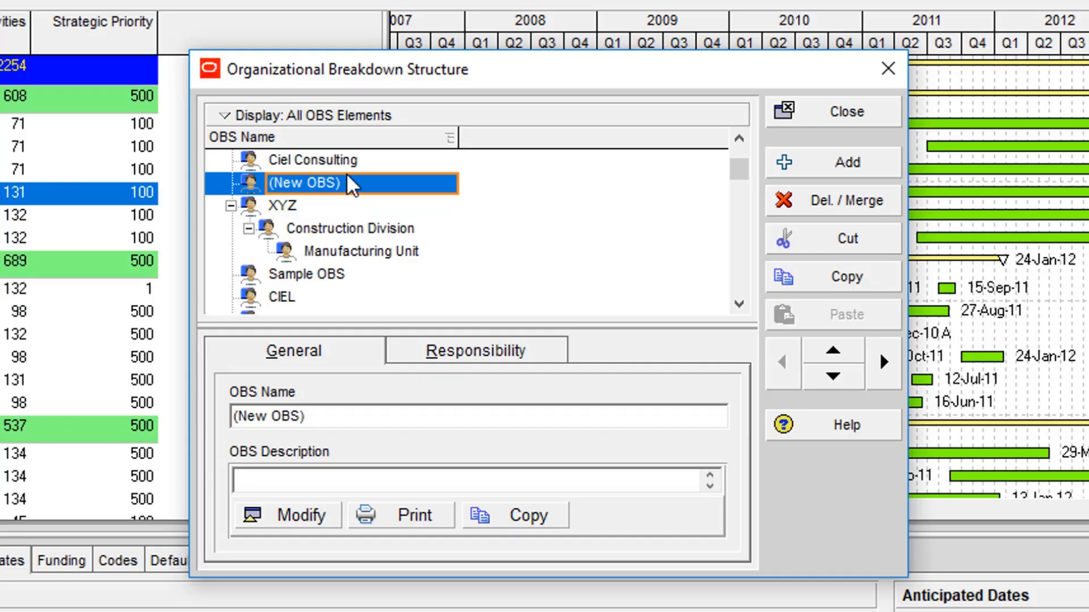
type("M")
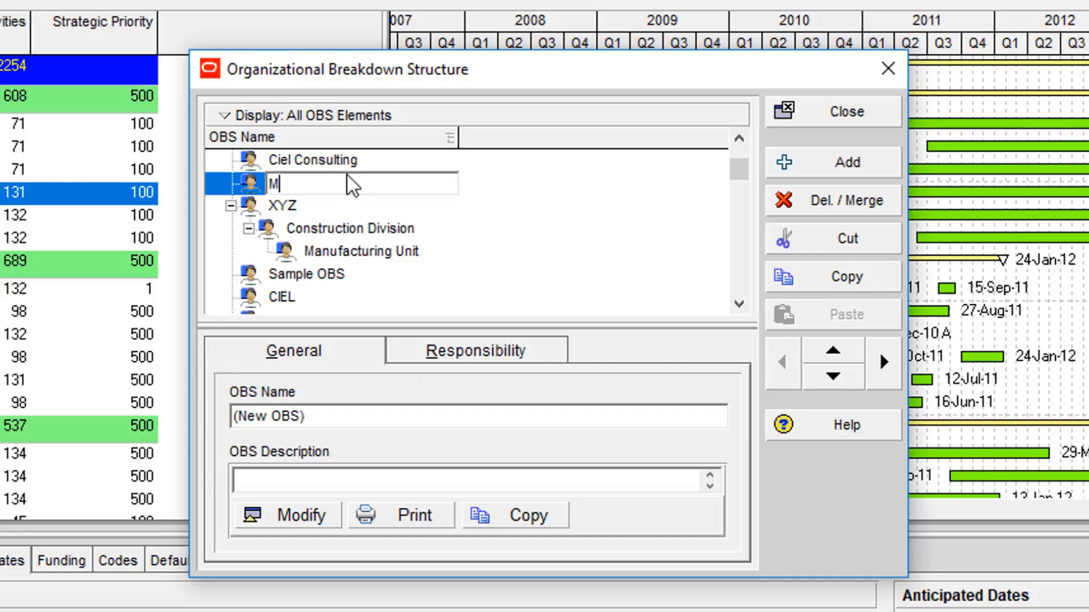
type("ain")
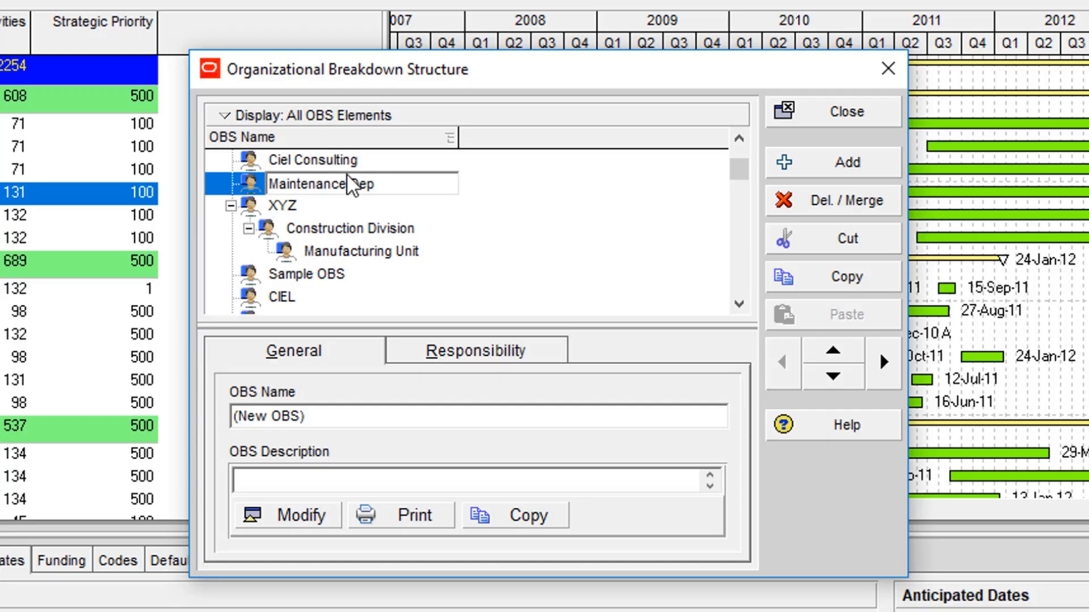
type("tenance Department")
key("Return")
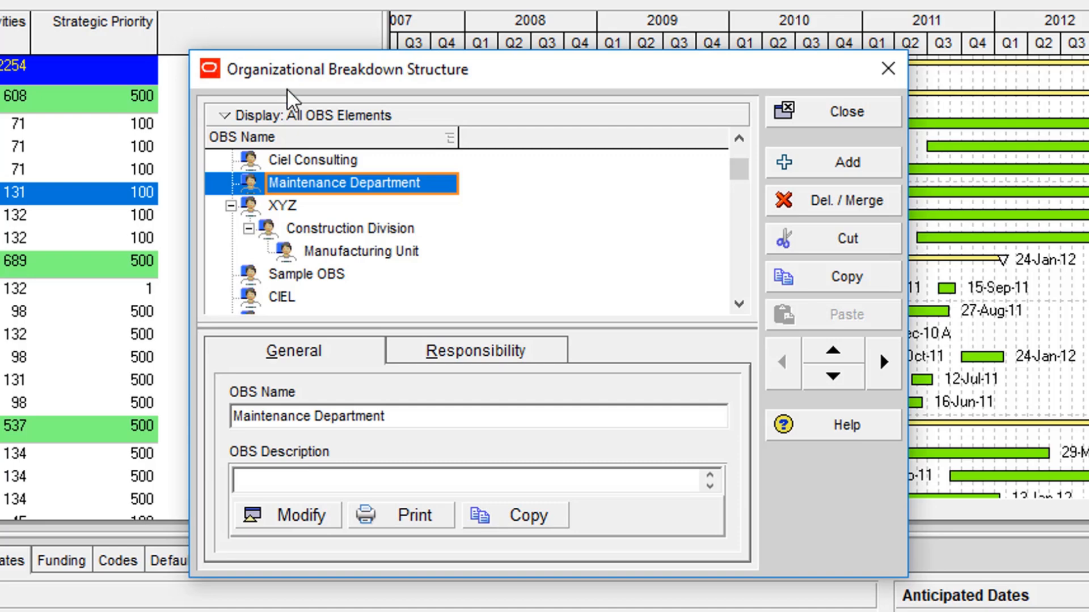
Step: Indent Maintenance Department one level so it becomes a child of Ciel Consulting
left_click(335, 161)
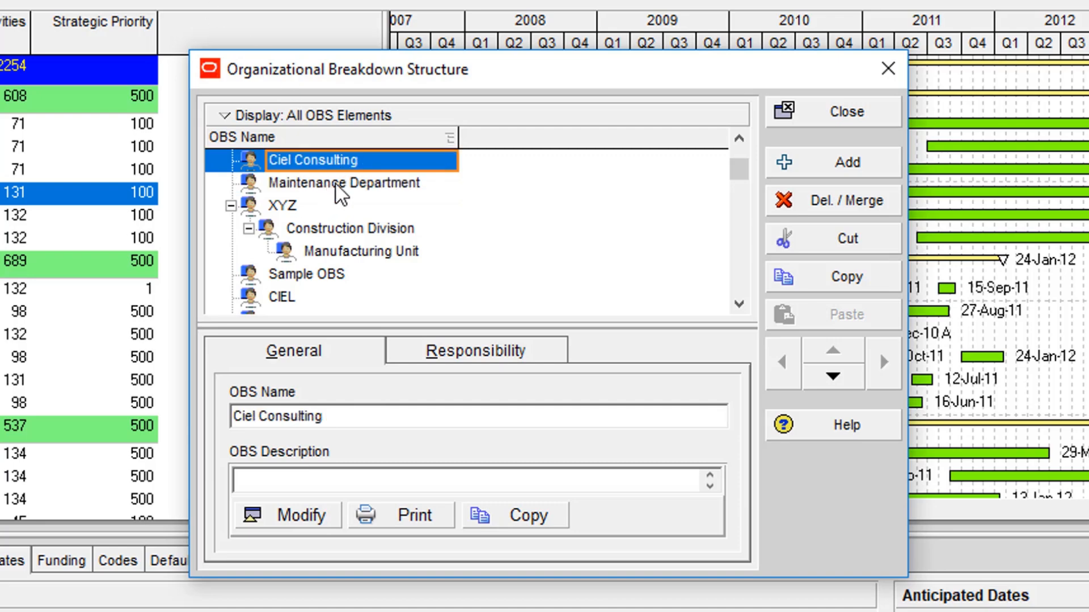
left_click(336, 184)
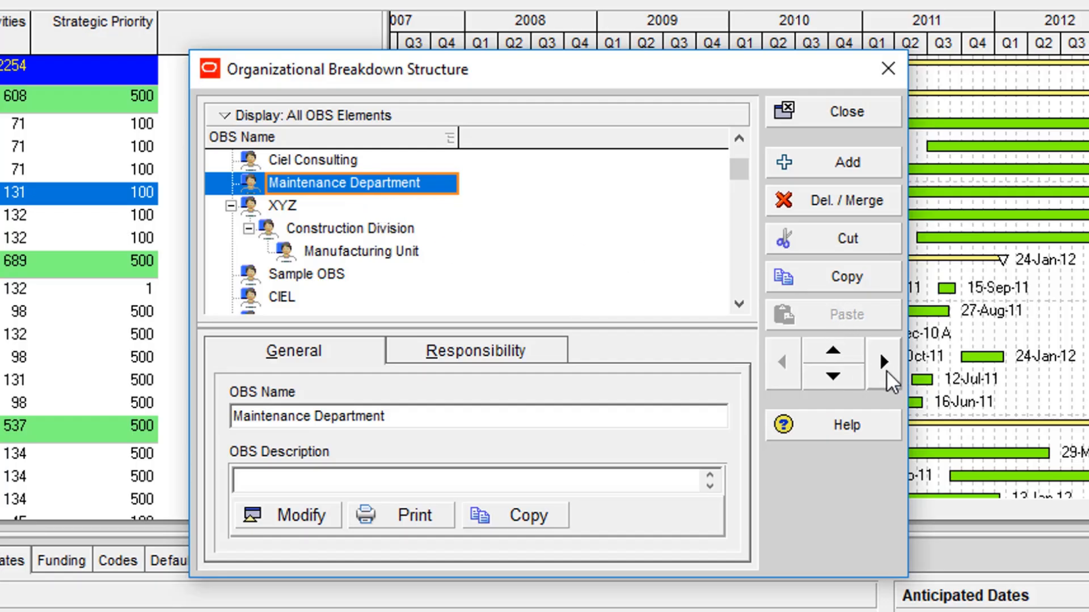
left_click(884, 372)
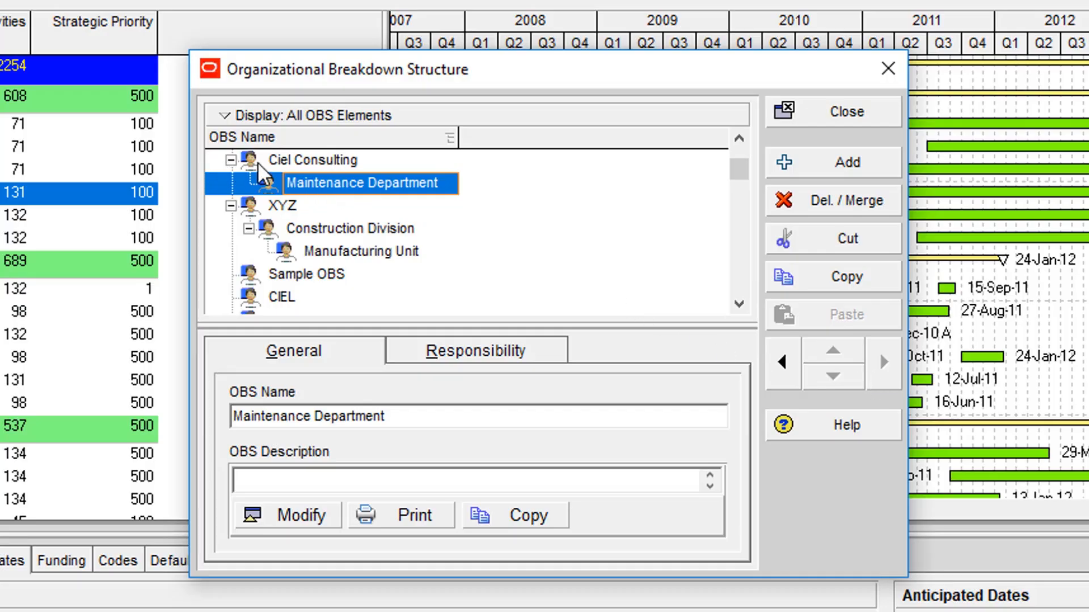
left_click(330, 162)
left_click(355, 184)
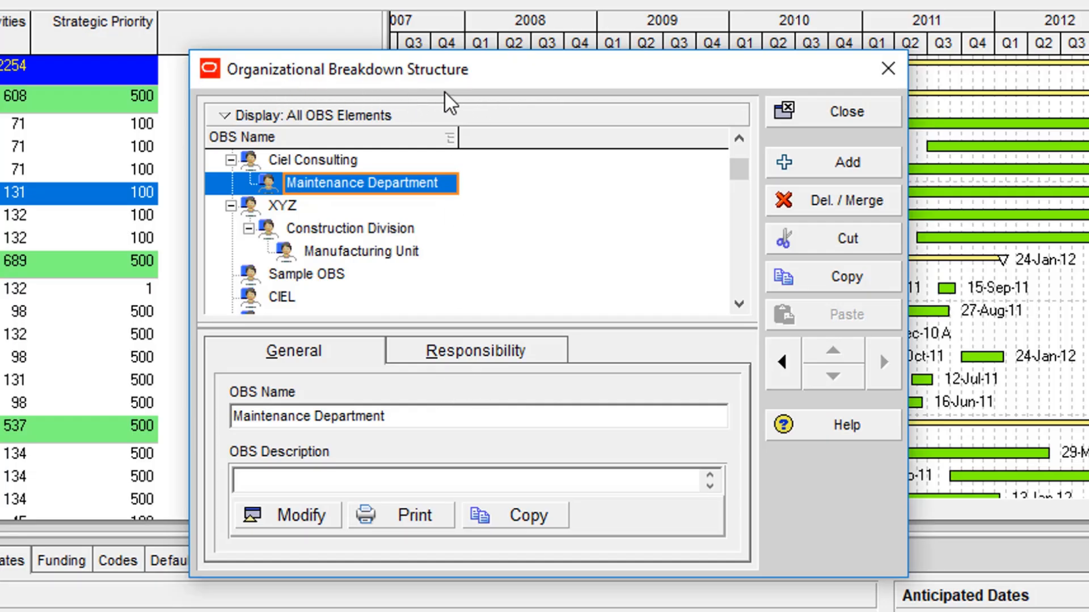
Step: Check Maintenance Department's responsibility assignments, set its OBS description to "Maintenance unit within Ciel." and close the OBS window
left_click(296, 352)
left_click(456, 354)
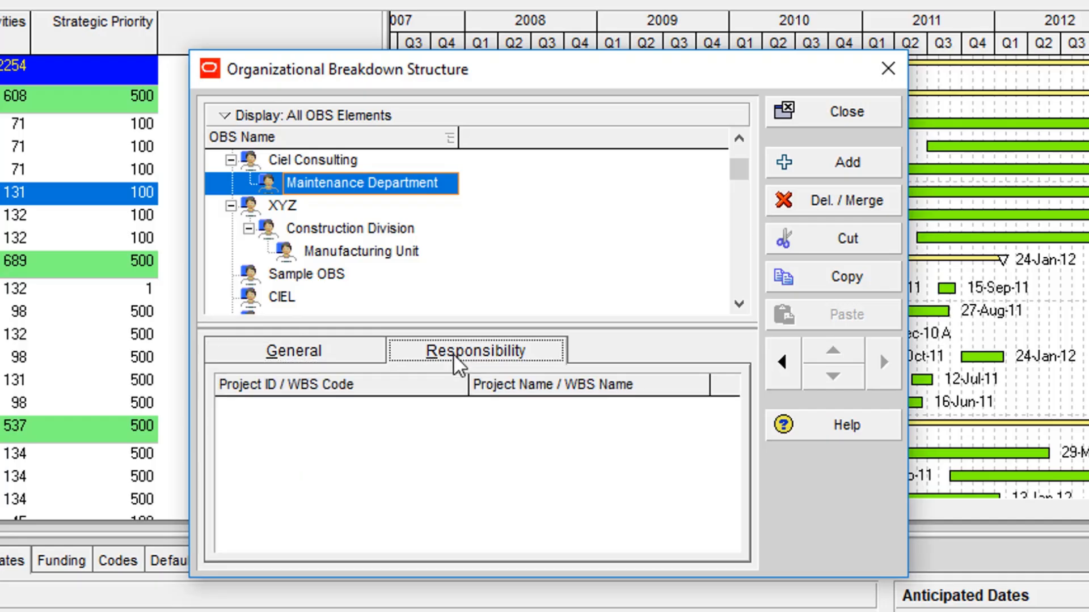
left_click(309, 354)
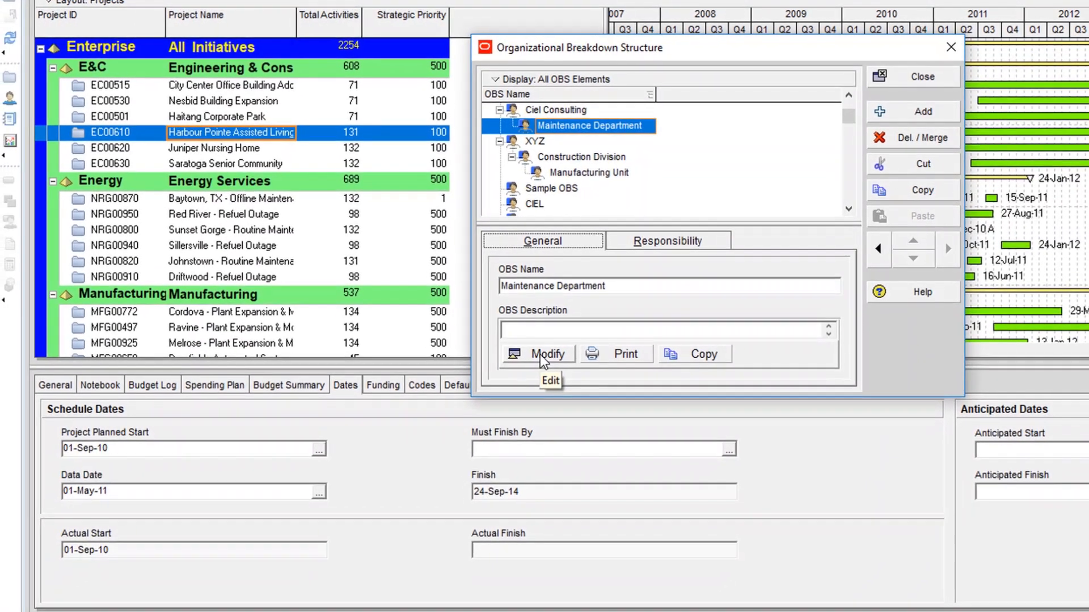
left_click(508, 385)
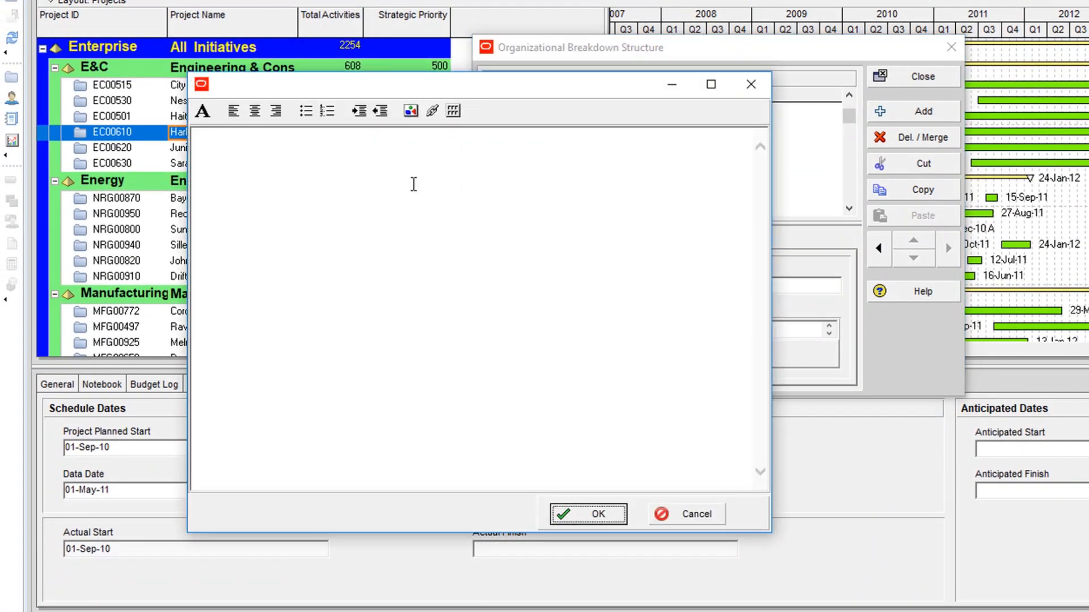
left_click(415, 187)
left_click_drag(508, 84, 690, 33)
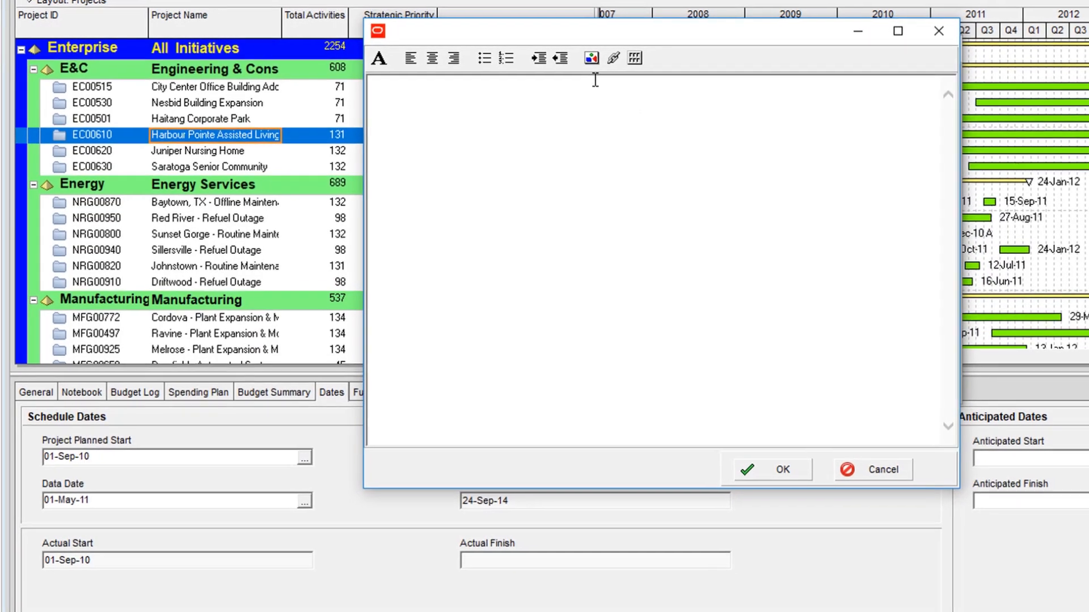
type("Manu")
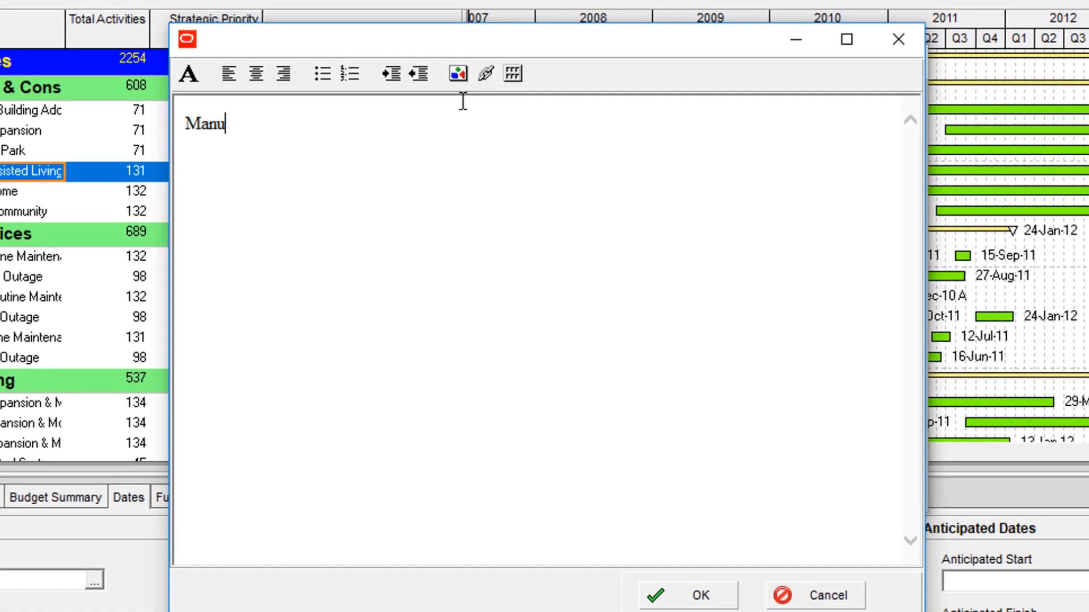
type("f")
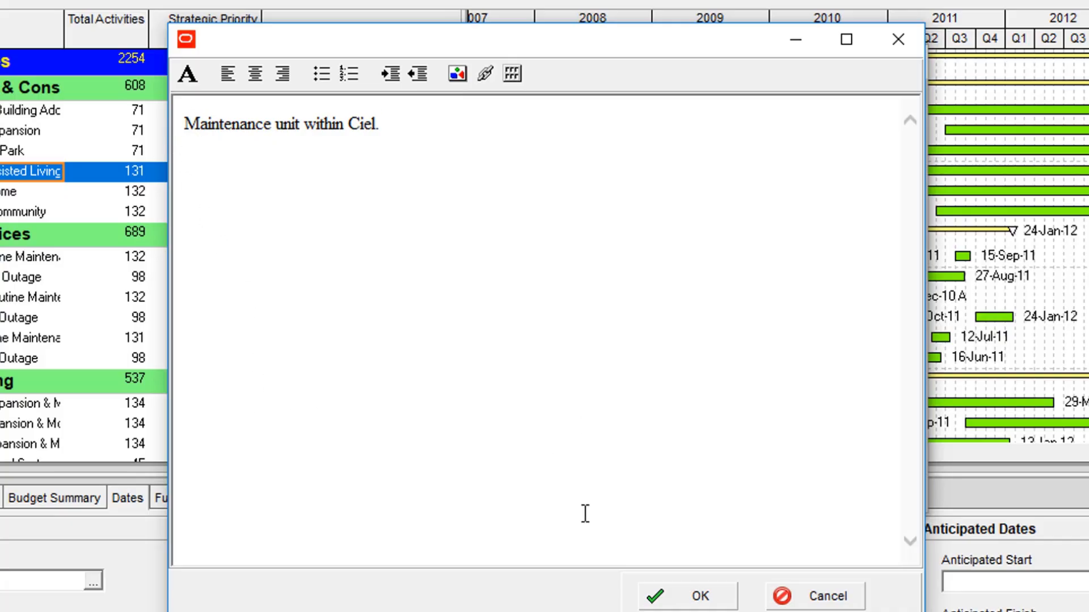
left_click(700, 596)
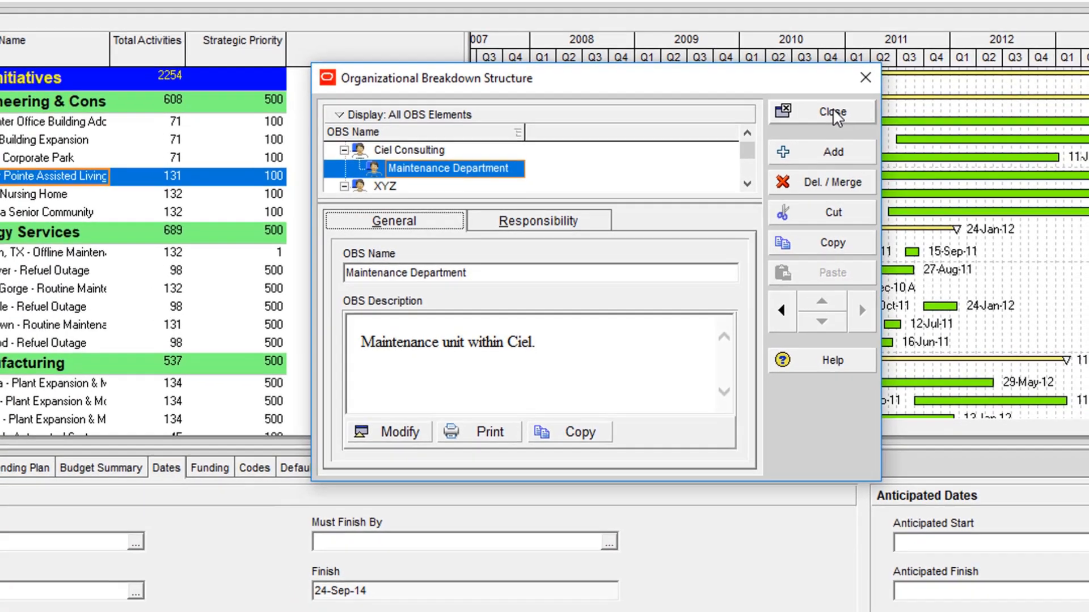
left_click(862, 105)
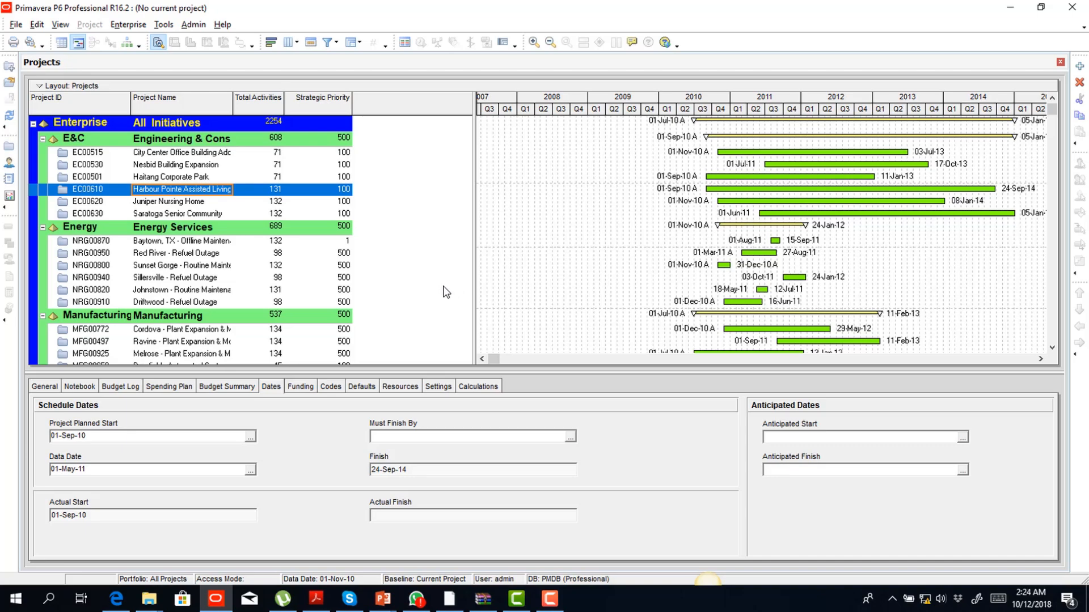
Step: Reopen the OBS window, enlarge its element list to review the Ciel Consulting and Maintenance Department hierarchy, and close it
left_click(128, 27)
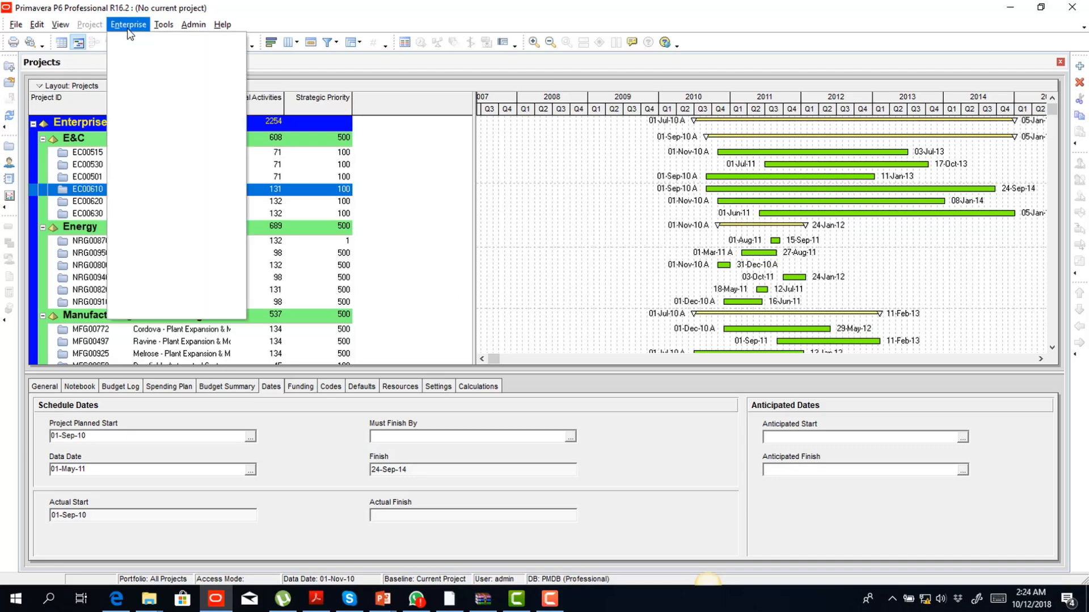
left_click(150, 142)
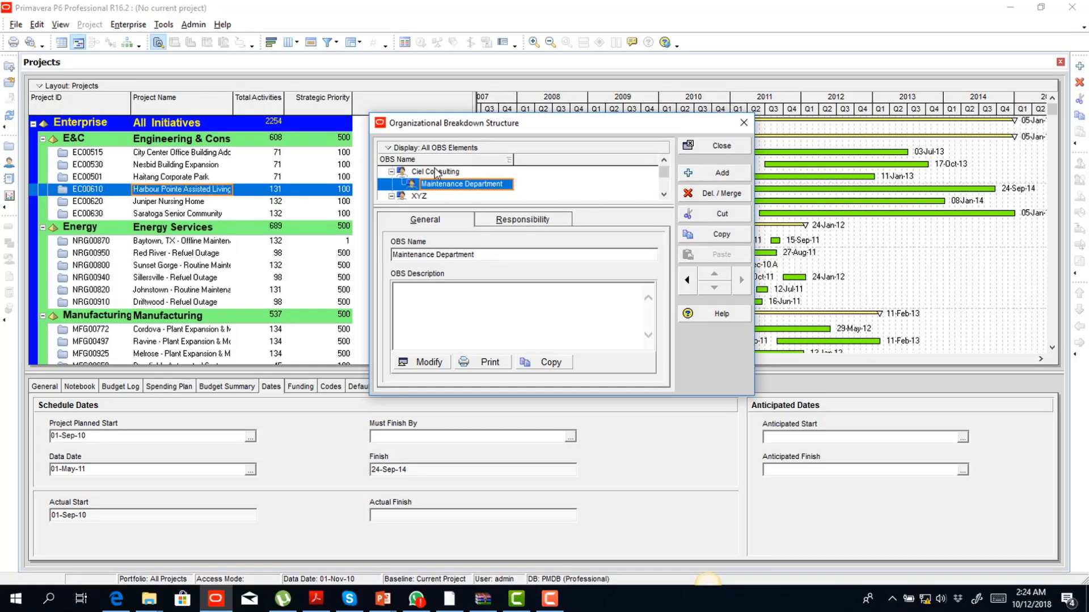
left_click_drag(545, 205, 542, 265)
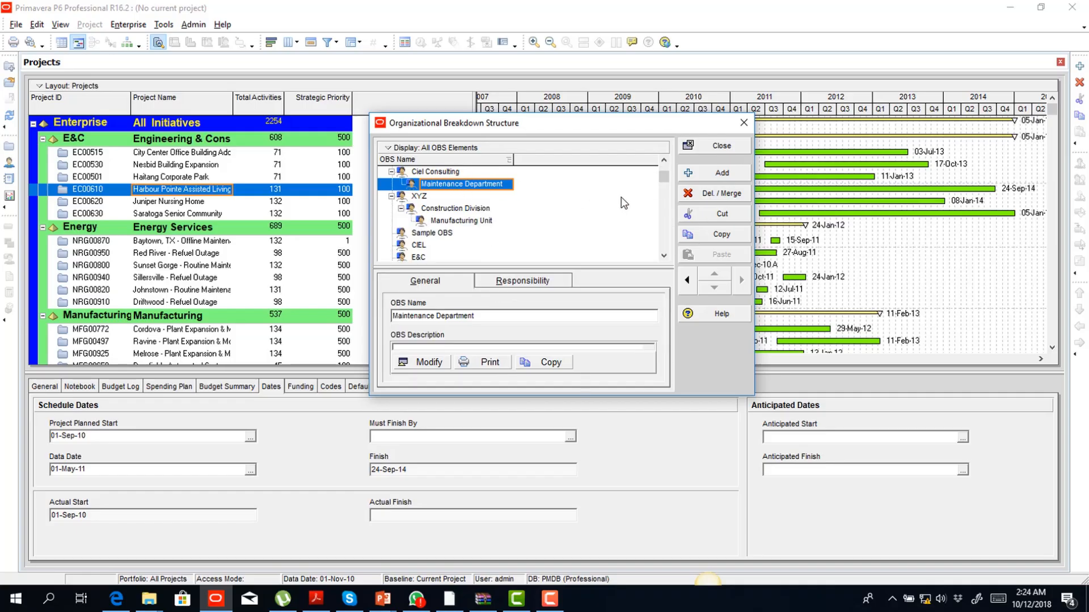
left_click(664, 161)
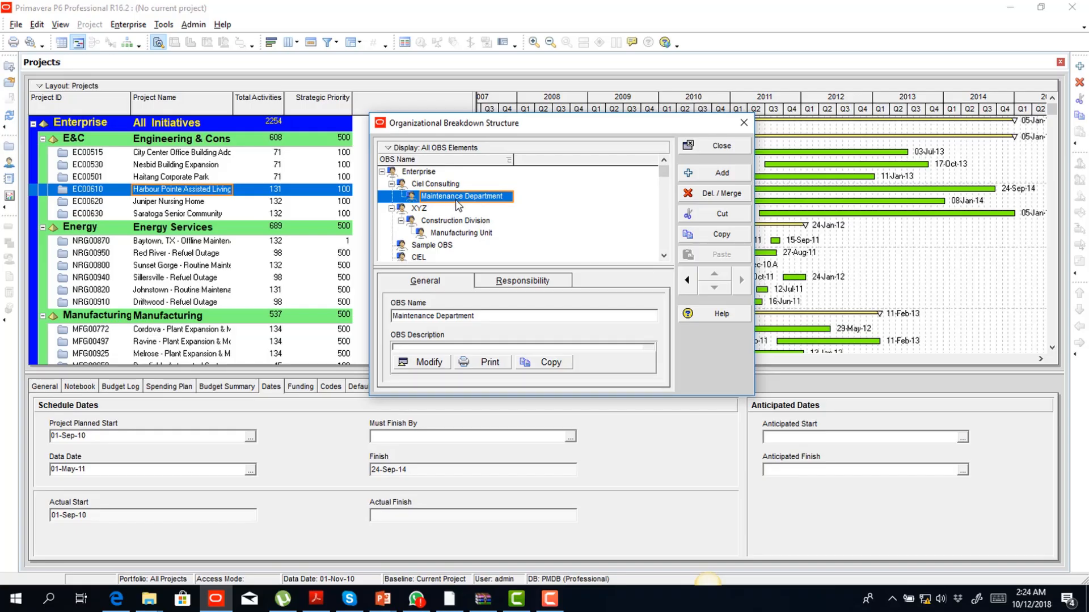
left_click(721, 149)
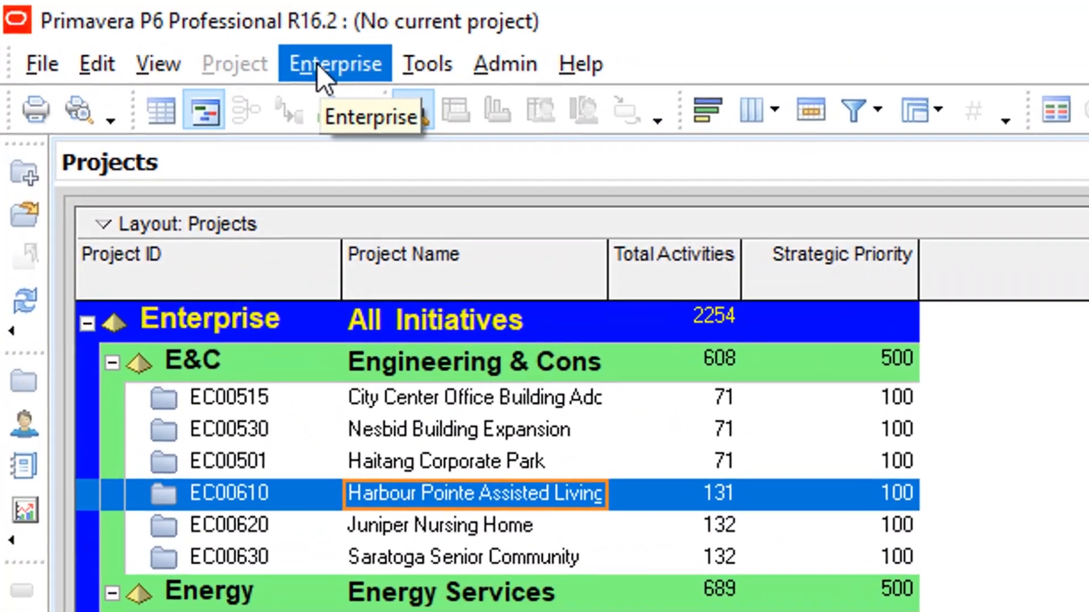
Step: Open the Enterprise Project Structure and examine the ProdDev, Corporate and IT nodes with their child nodes
left_click(287, 57)
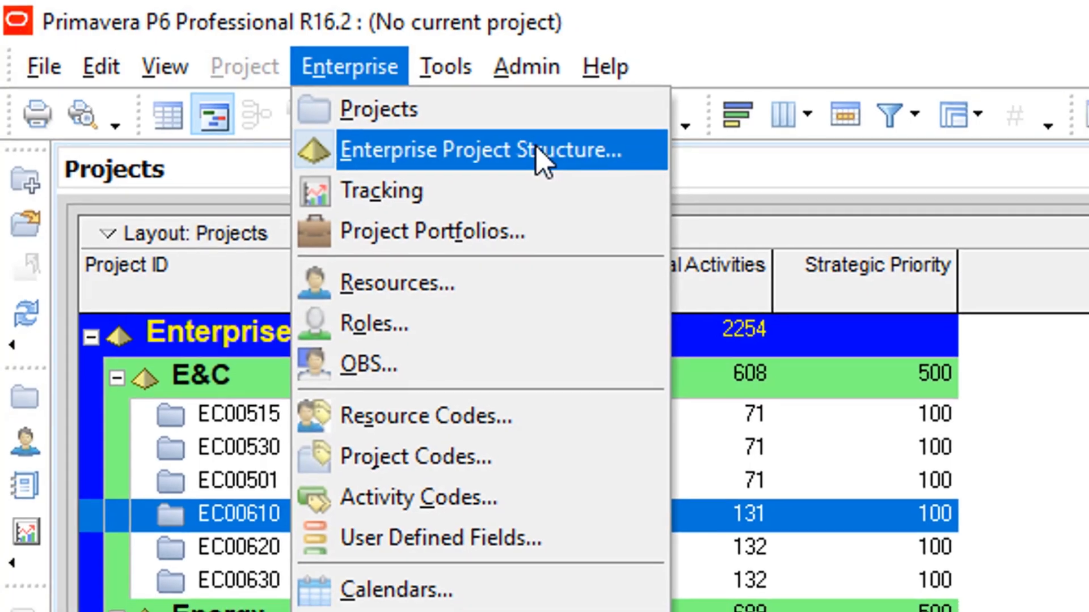
left_click(537, 150)
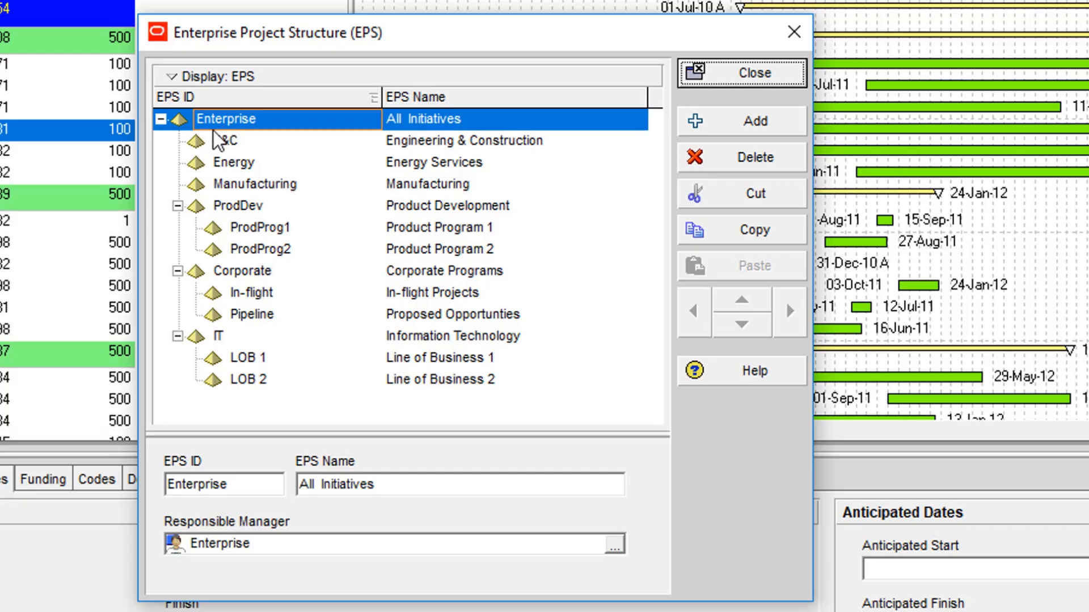
left_click(230, 207)
left_click(247, 228)
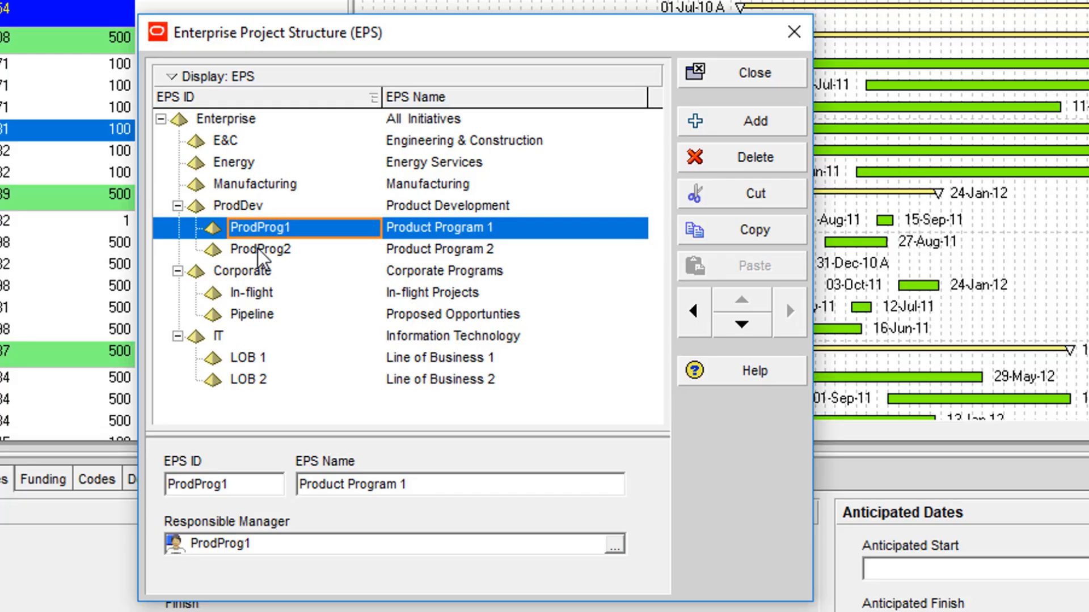
left_click(257, 249)
left_click(254, 227)
left_click(244, 207)
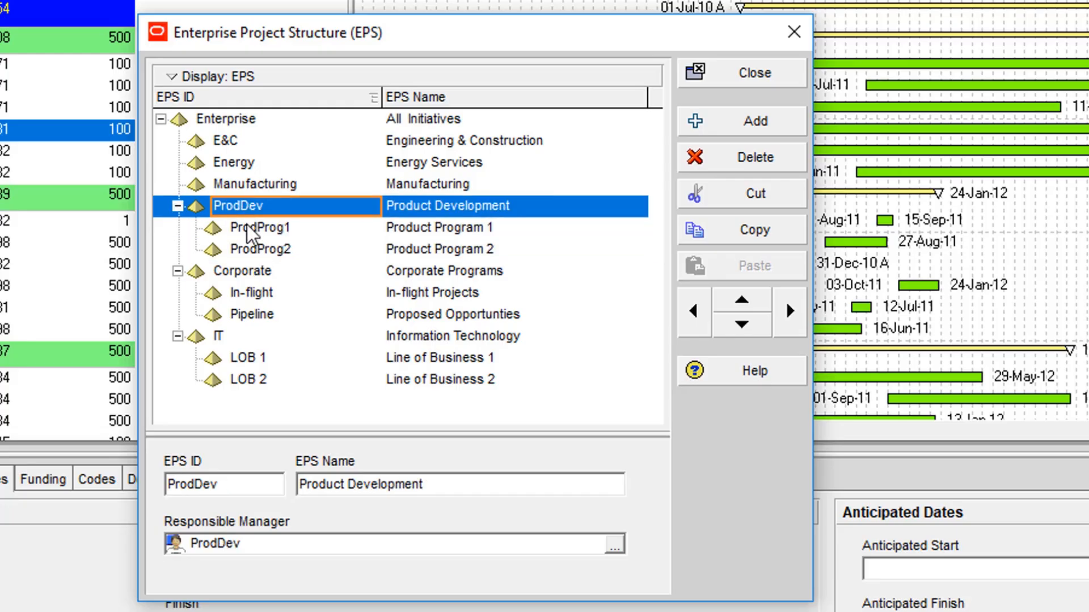
left_click(259, 230)
left_click(256, 251)
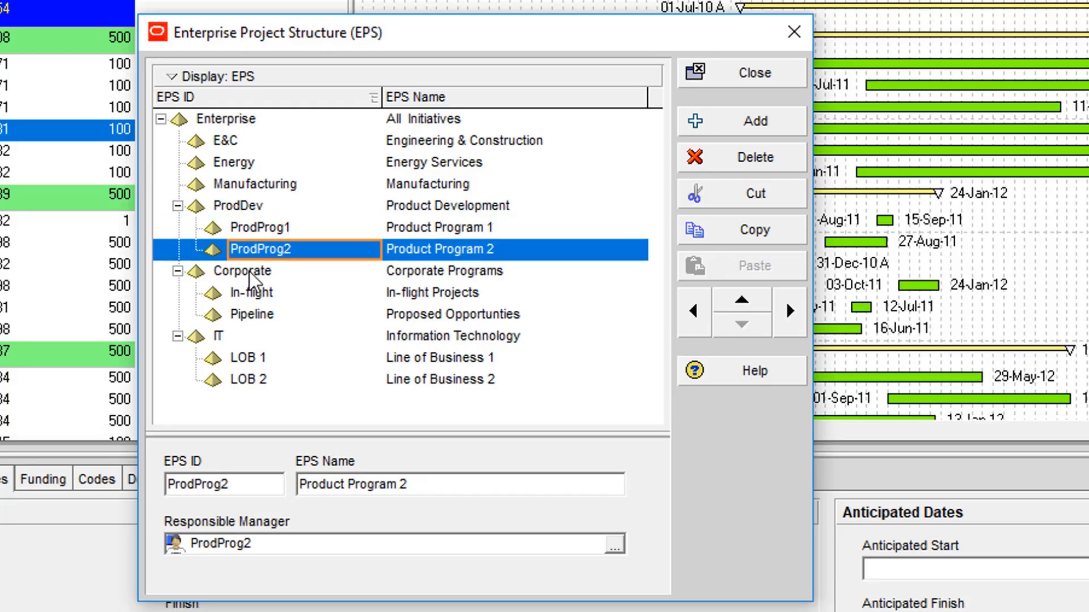
left_click(250, 271)
left_click(238, 295)
left_click(246, 315)
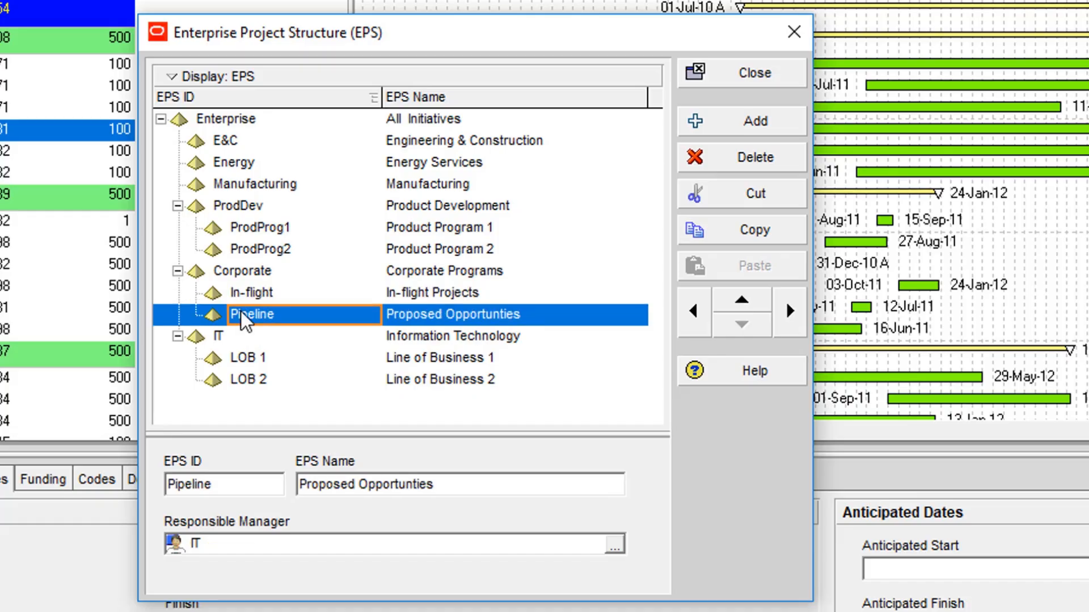
left_click(251, 293)
left_click(230, 270)
left_click(244, 295)
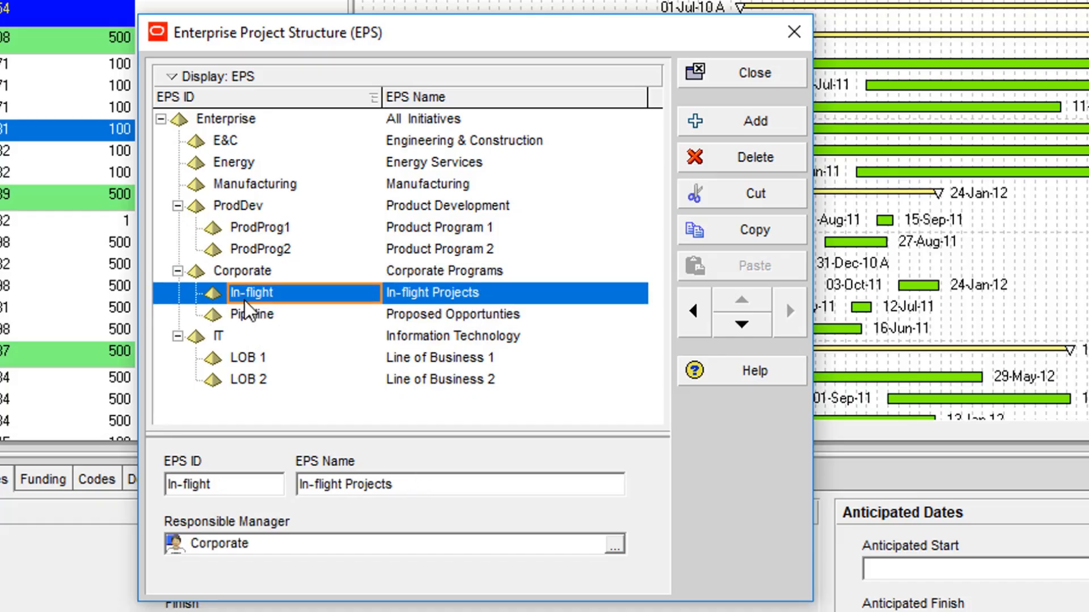
left_click(243, 313)
left_click(247, 367)
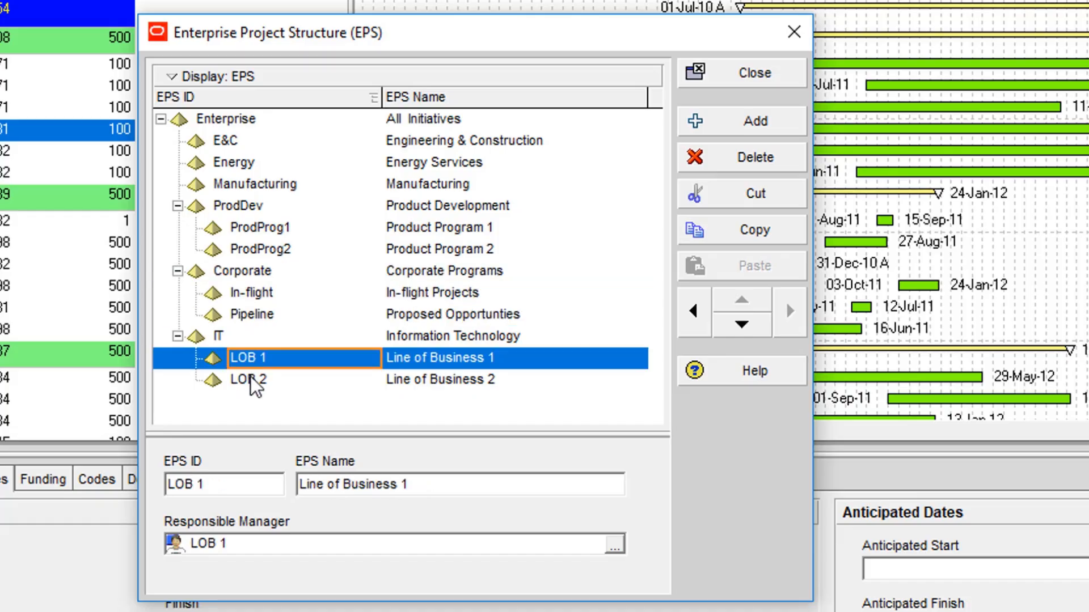
left_click(251, 379)
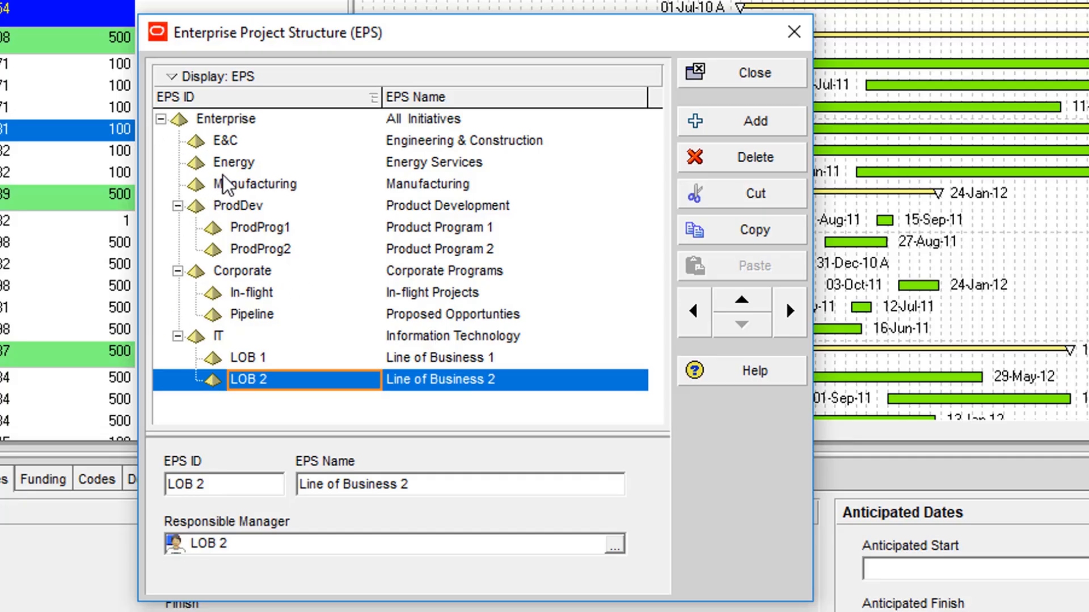
Step: Add an EPS node under Enterprise with the ID Maint and the name Maintenance EPS
left_click(232, 120)
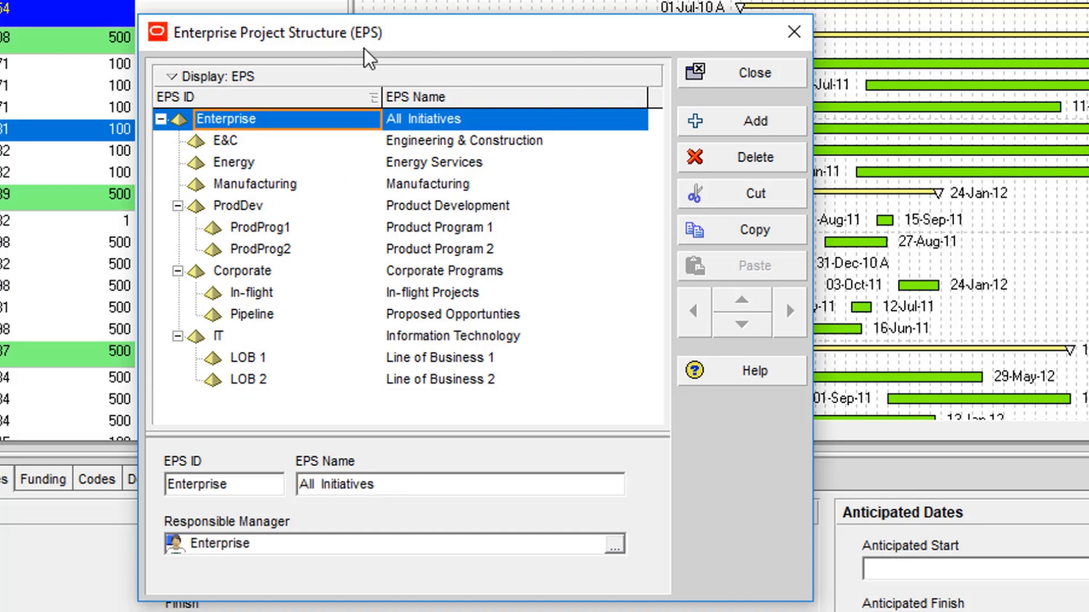
left_click(755, 118)
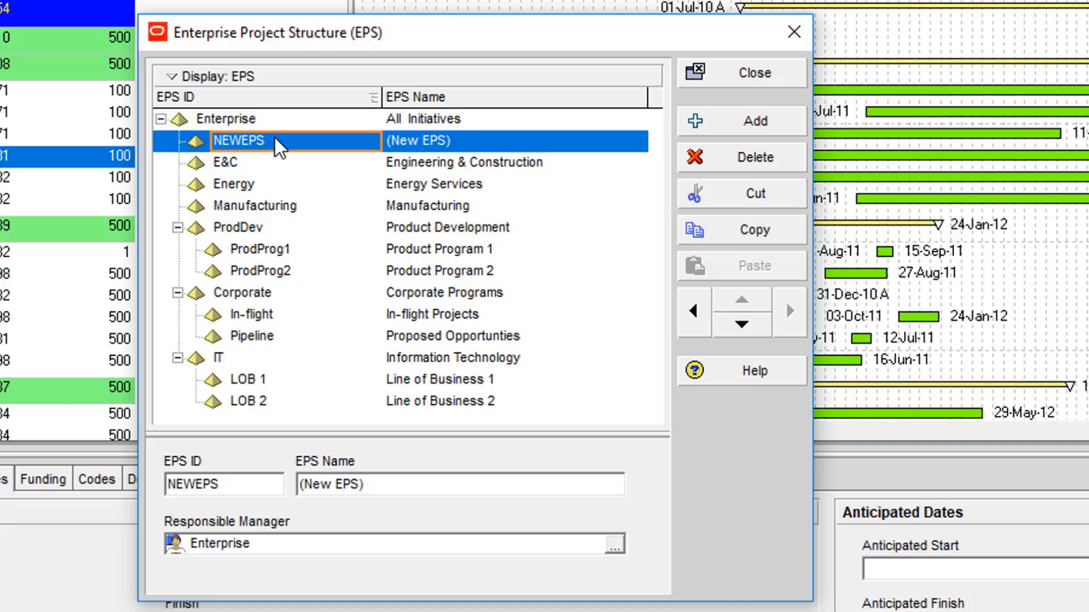
type("Mai")
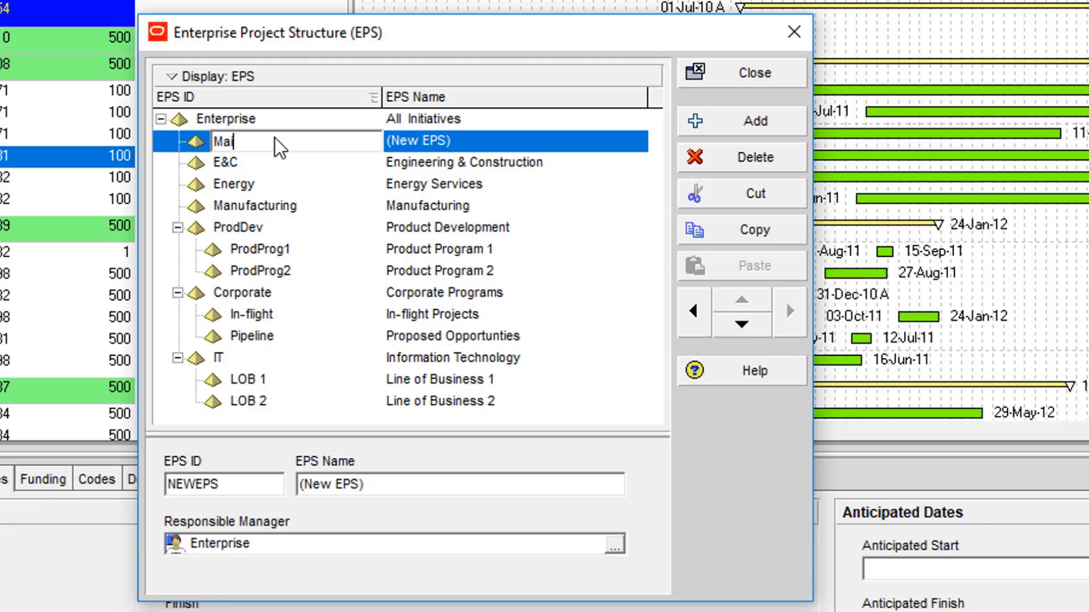
type("nt")
key("Tab")
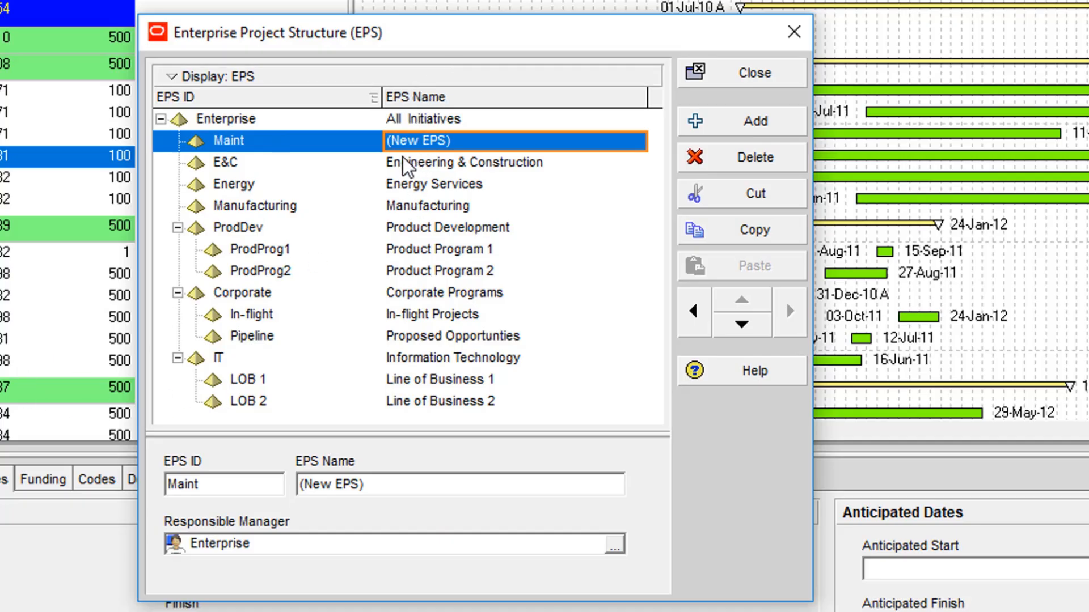
type("Mai")
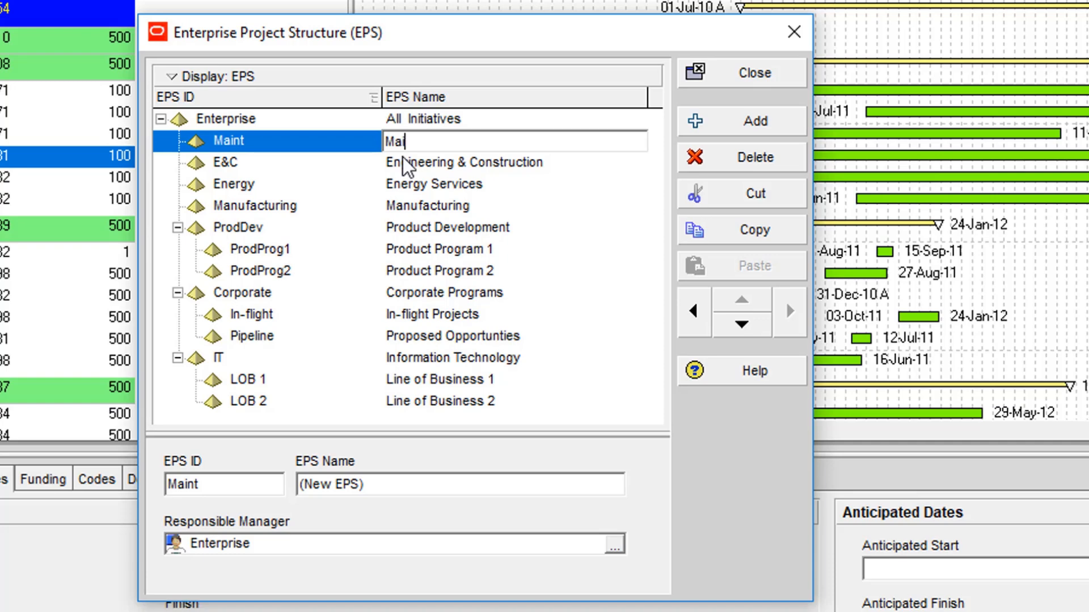
type("ntenance EPS")
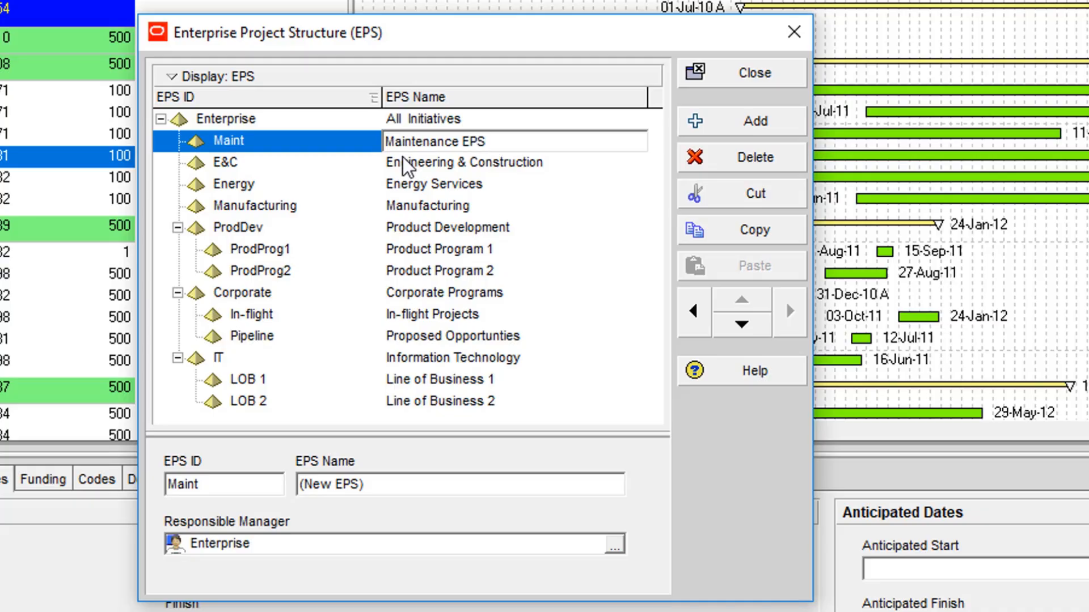
key("Return")
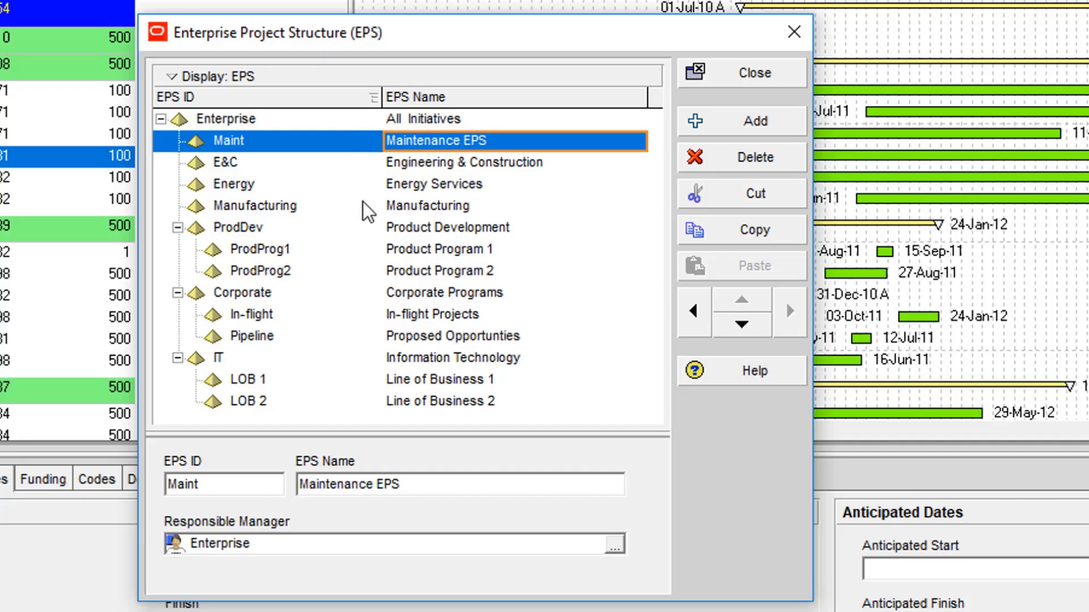
Step: Assign Maintenance Department as the responsible manager of the Maint EPS node
left_click(270, 143)
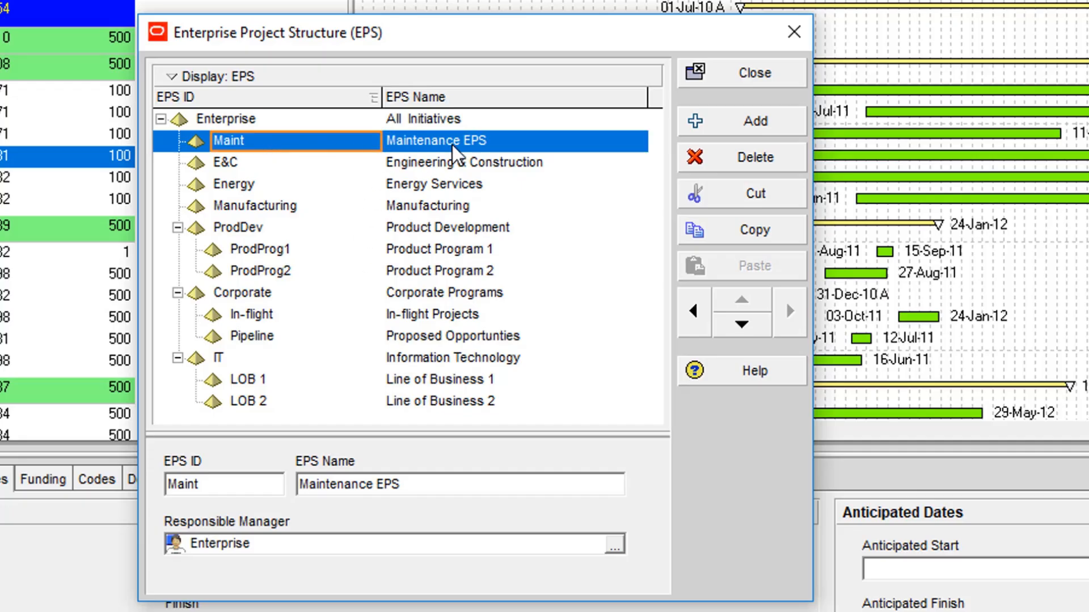
left_click(437, 142)
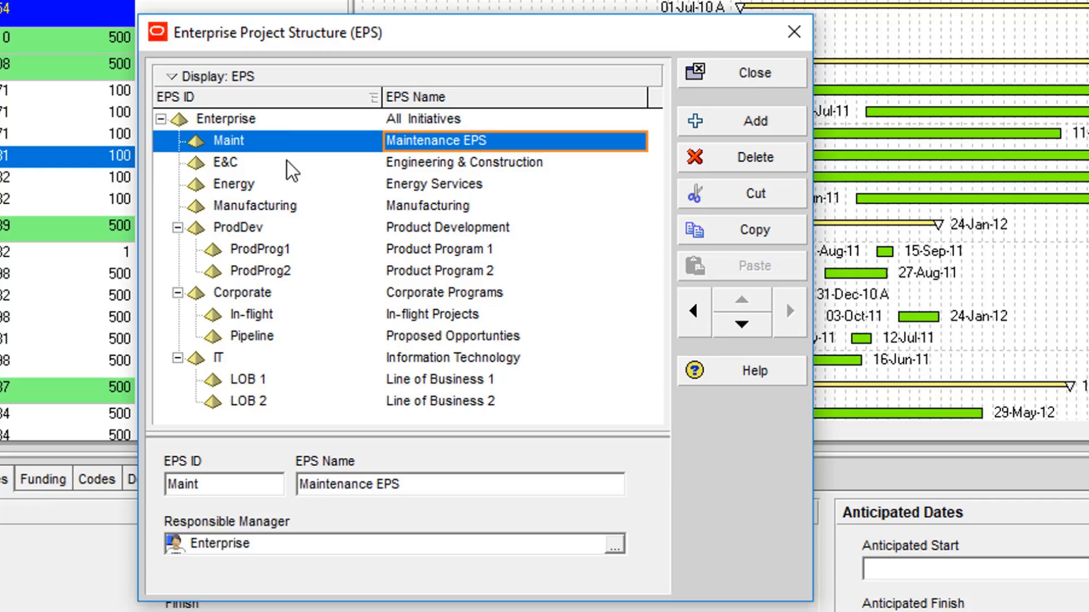
left_click(304, 140)
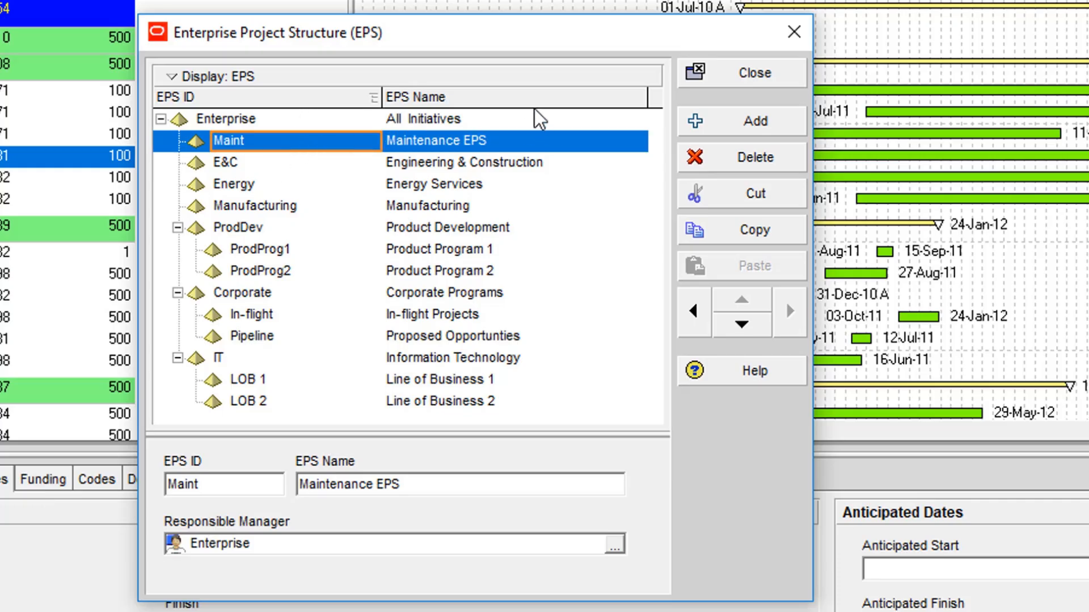
left_click(444, 137)
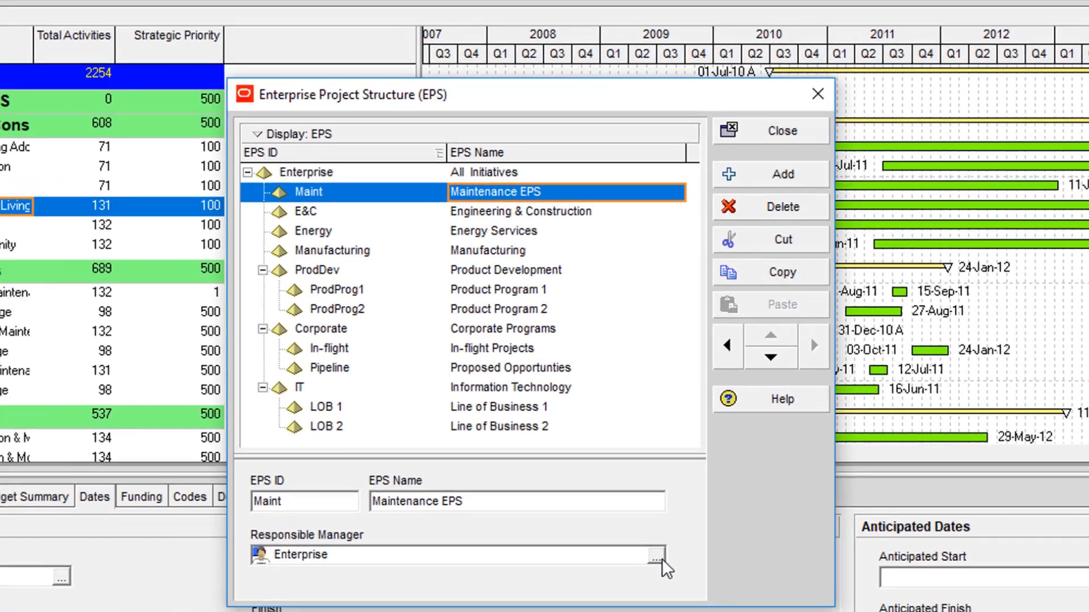
left_click(657, 558)
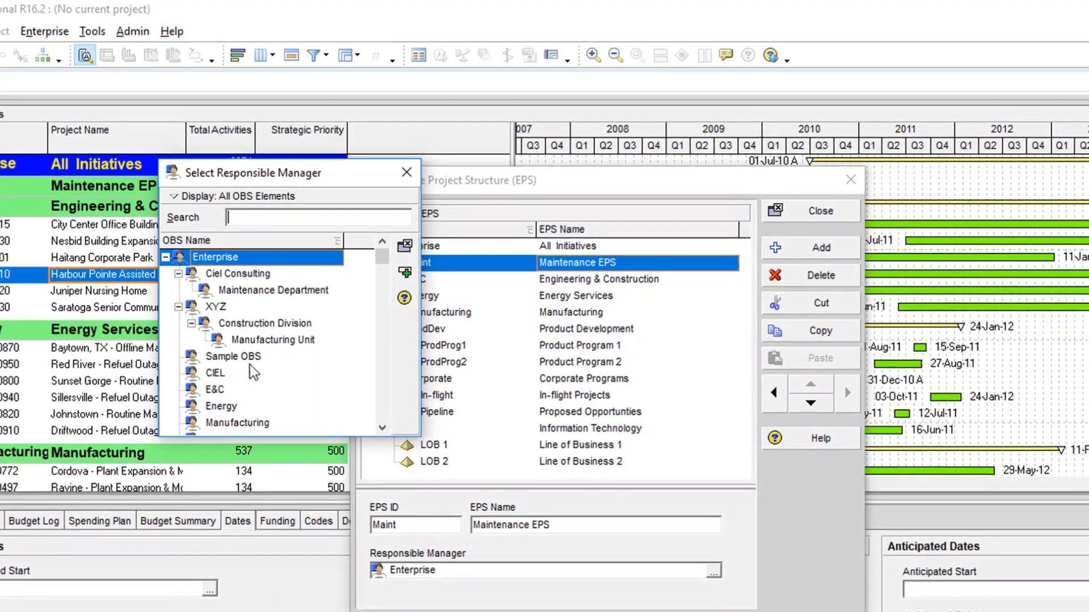
left_click(277, 291)
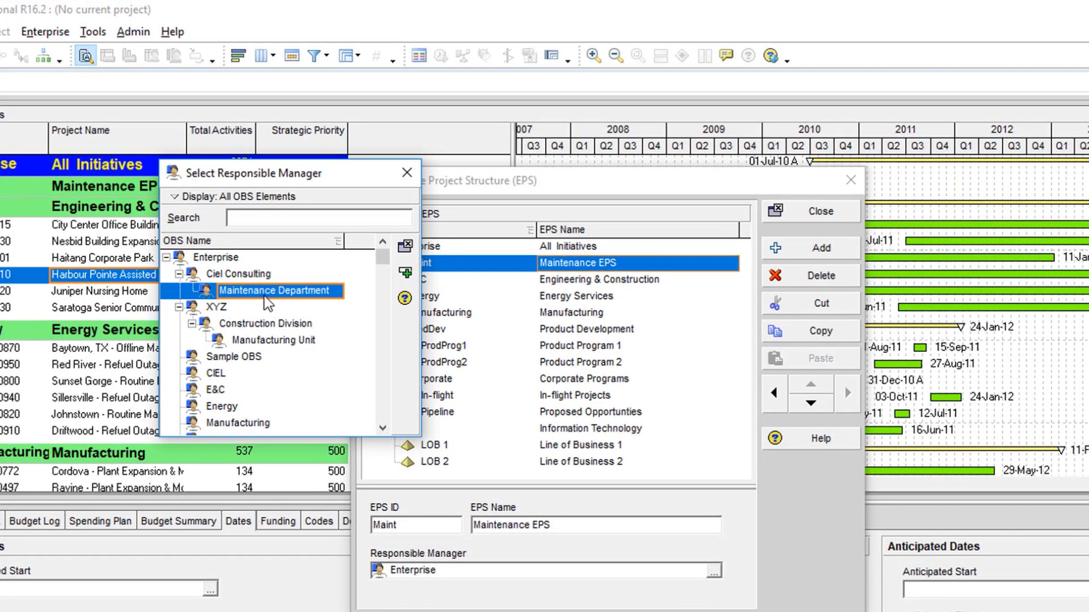
left_click(406, 275)
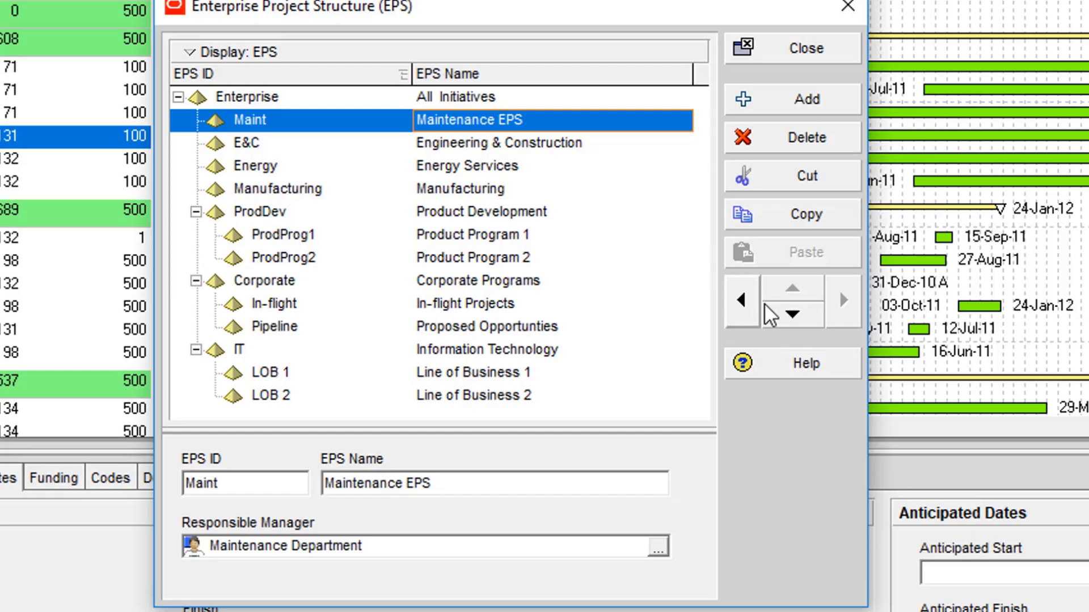
Step: Move the Maint node out to the top level of the EPS, above Enterprise, and close the EPS window
left_click(792, 315)
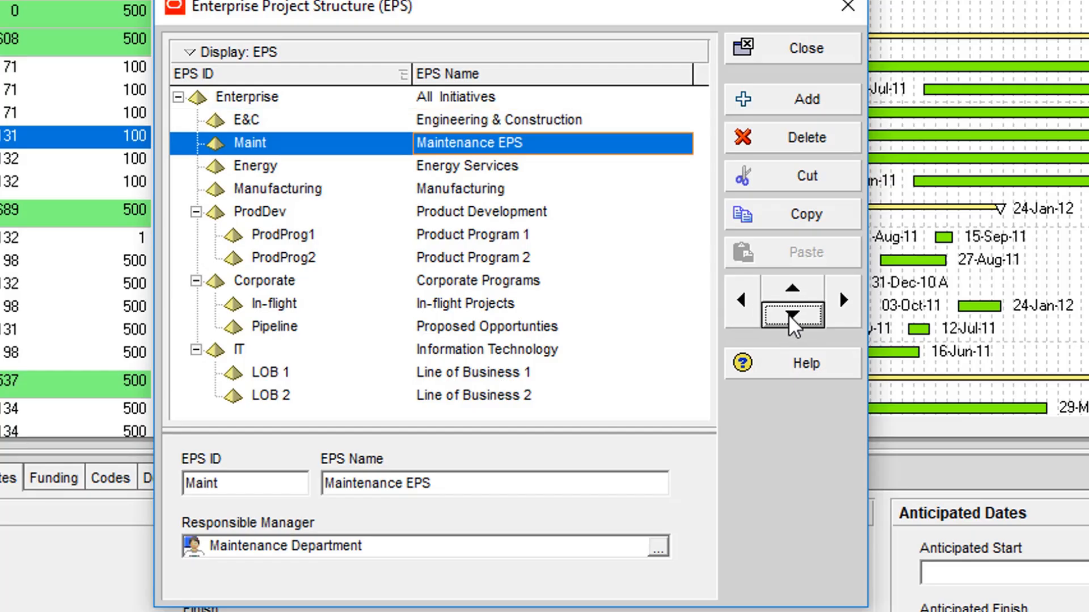
left_click(742, 301)
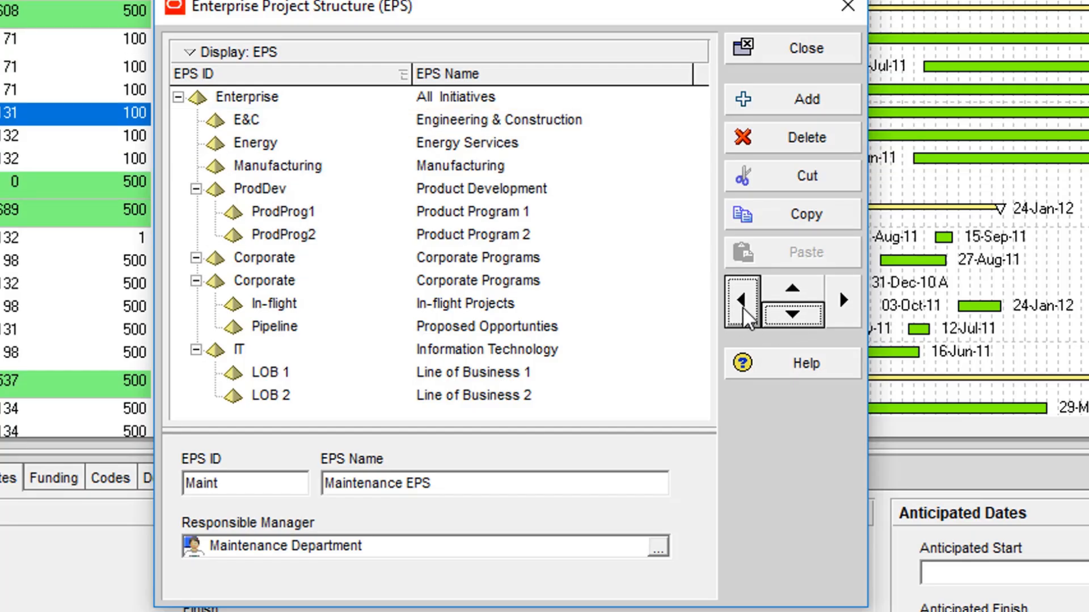
left_click(794, 287)
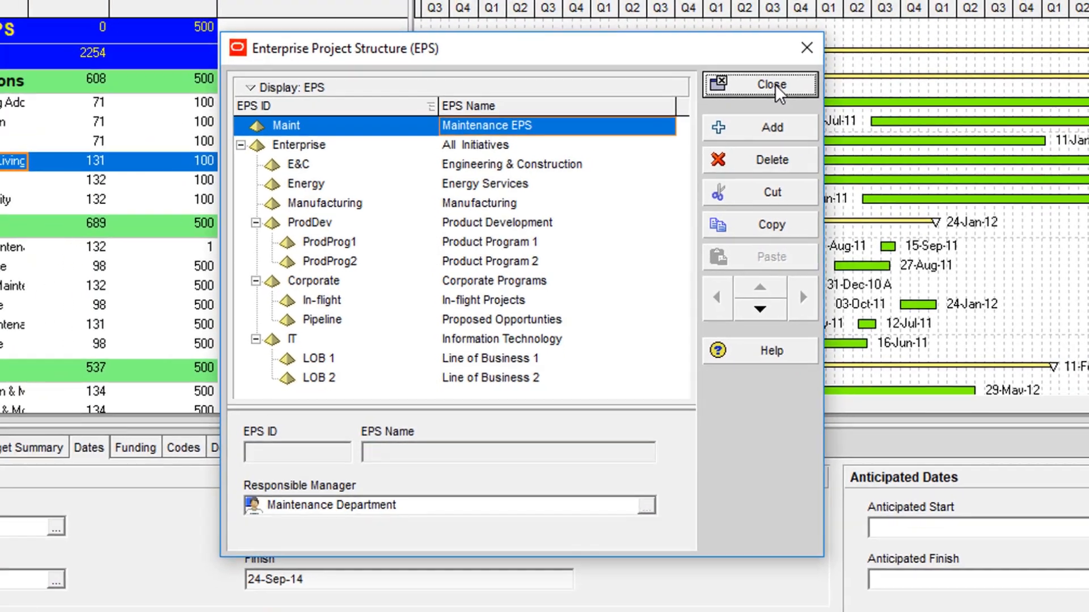
left_click(806, 48)
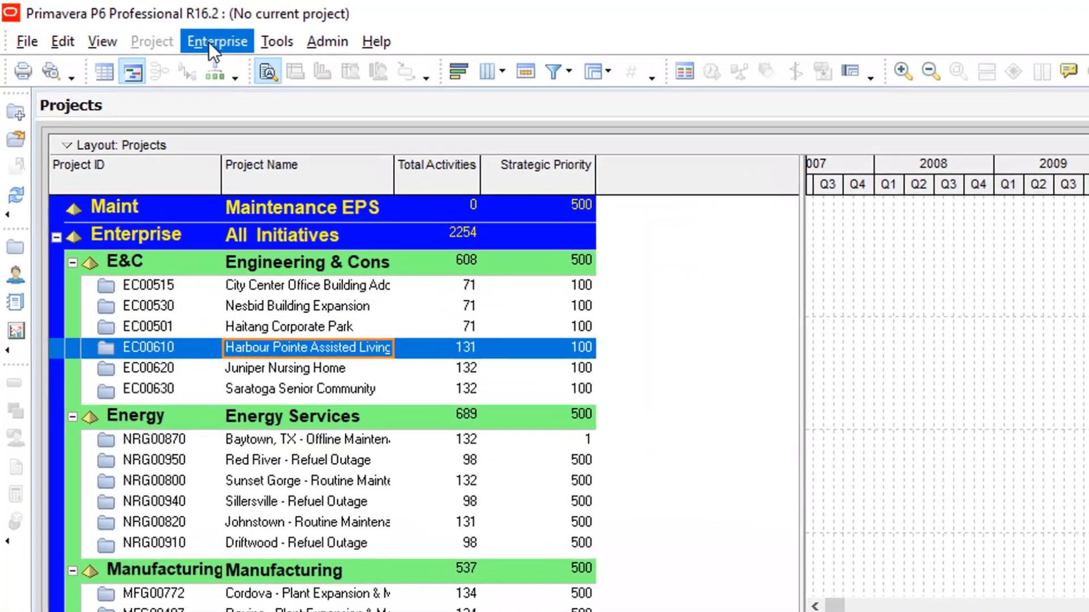
left_click(213, 43)
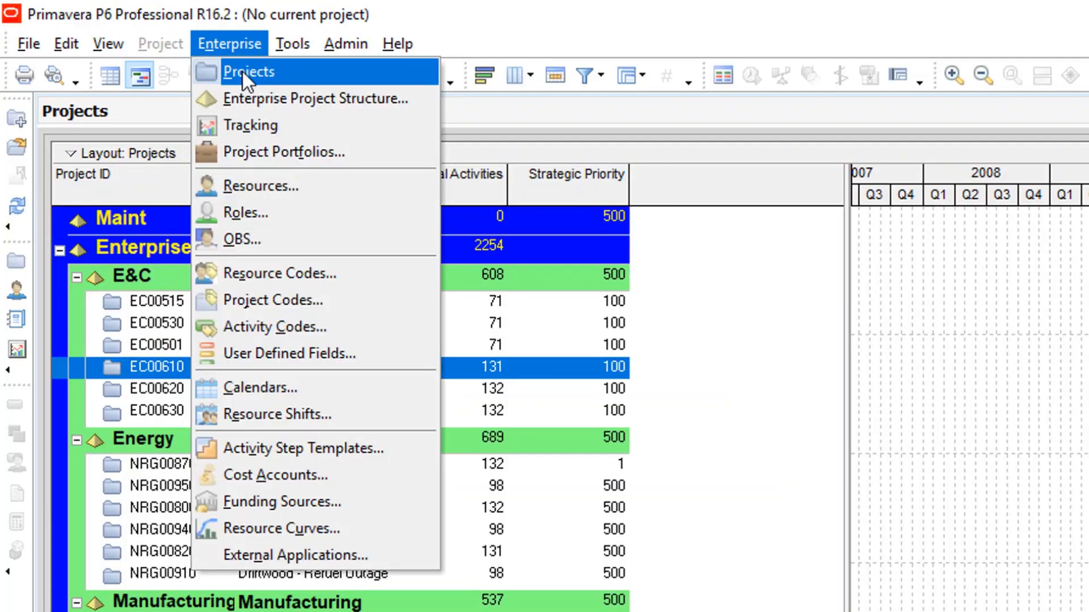
left_click(291, 70)
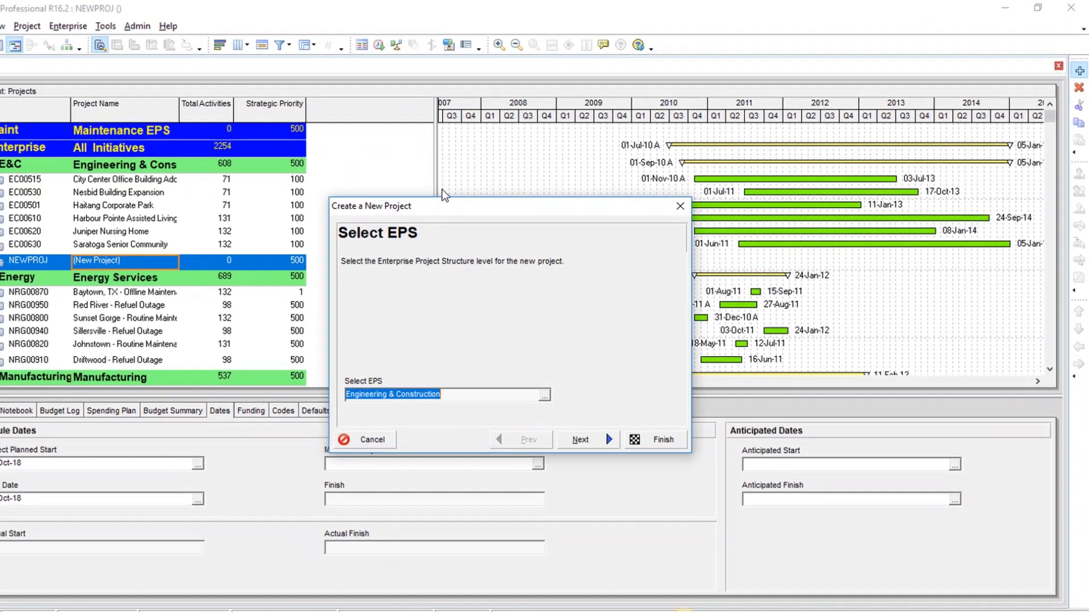
left_click_drag(491, 206, 499, 129)
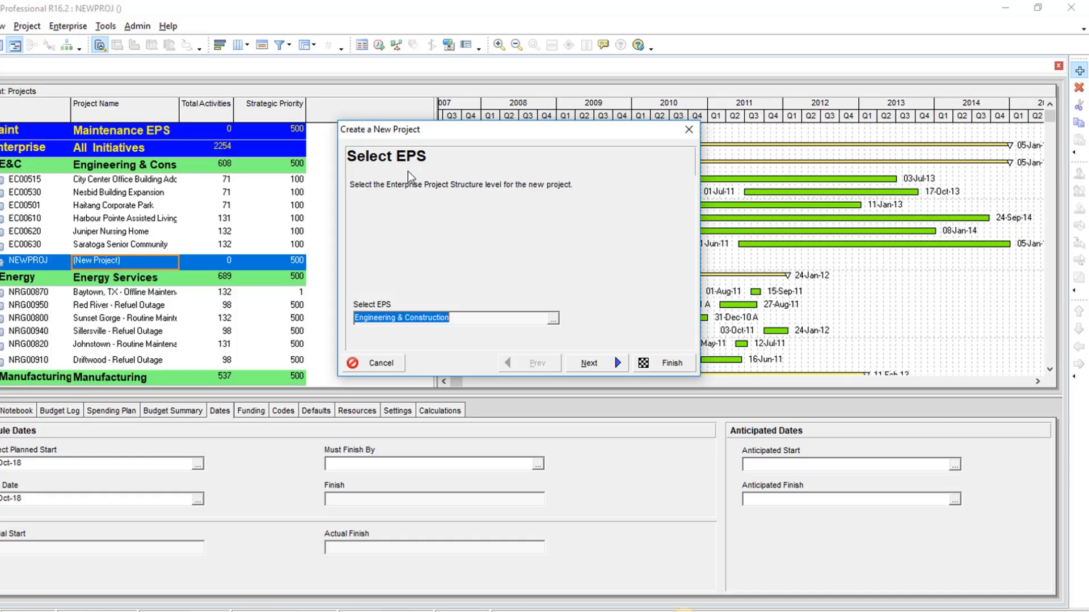
left_click(688, 129)
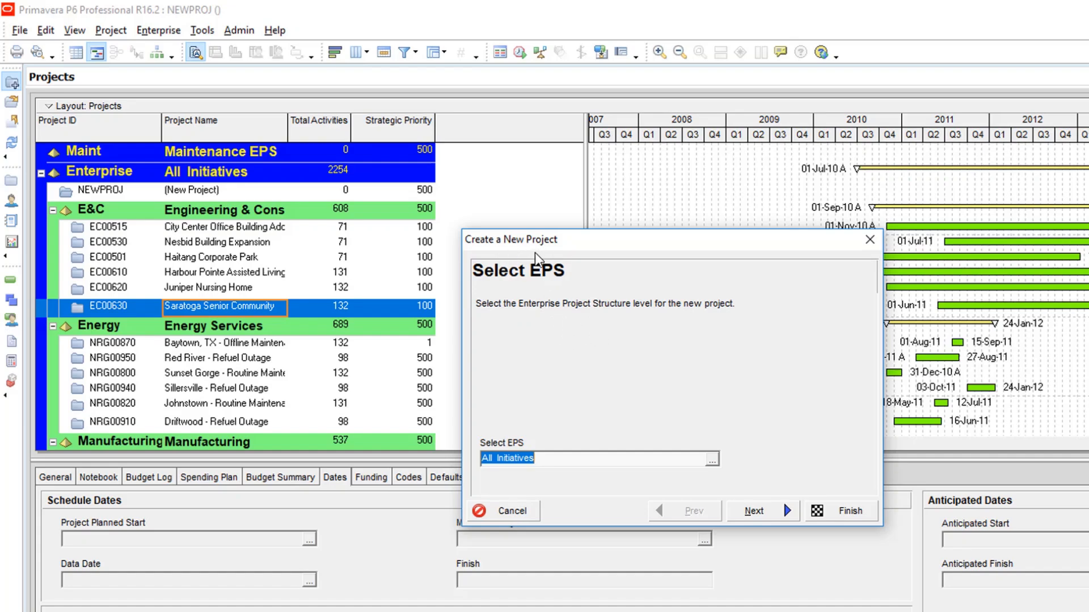
left_click(869, 239)
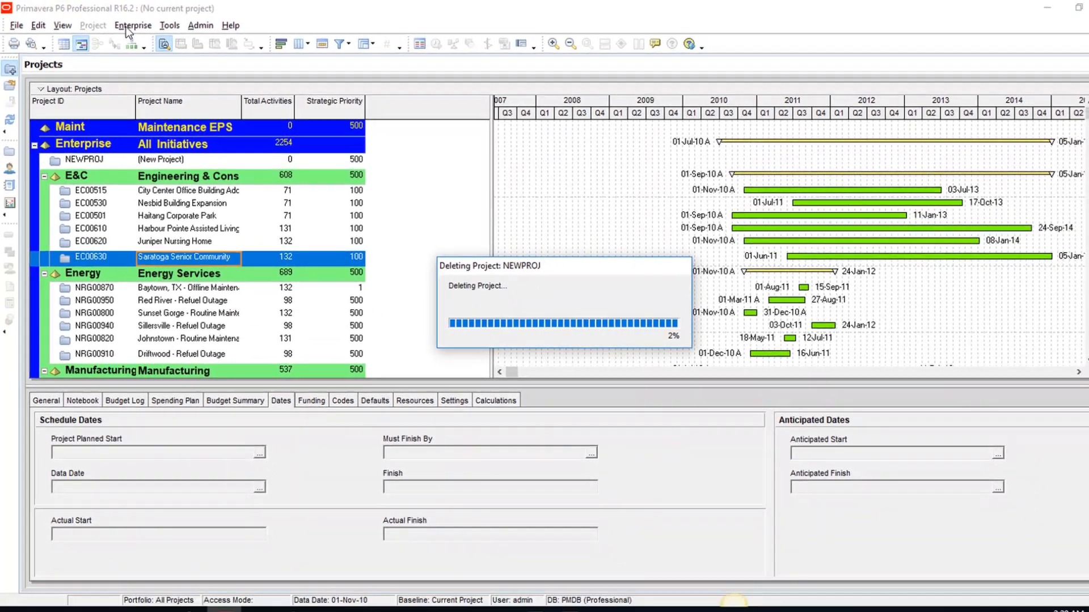
left_click(152, 32)
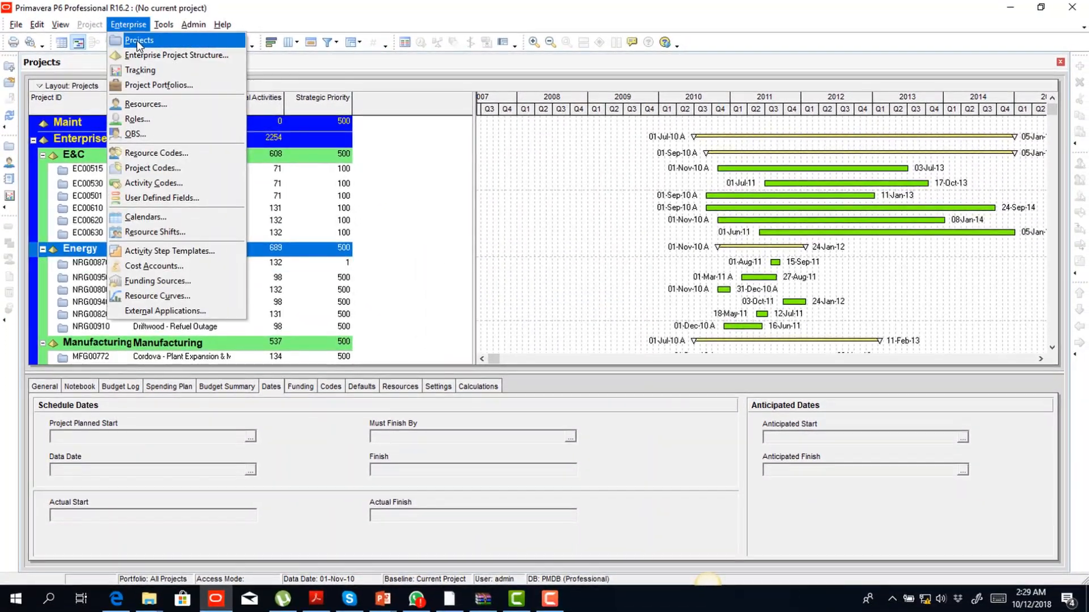
left_click(140, 39)
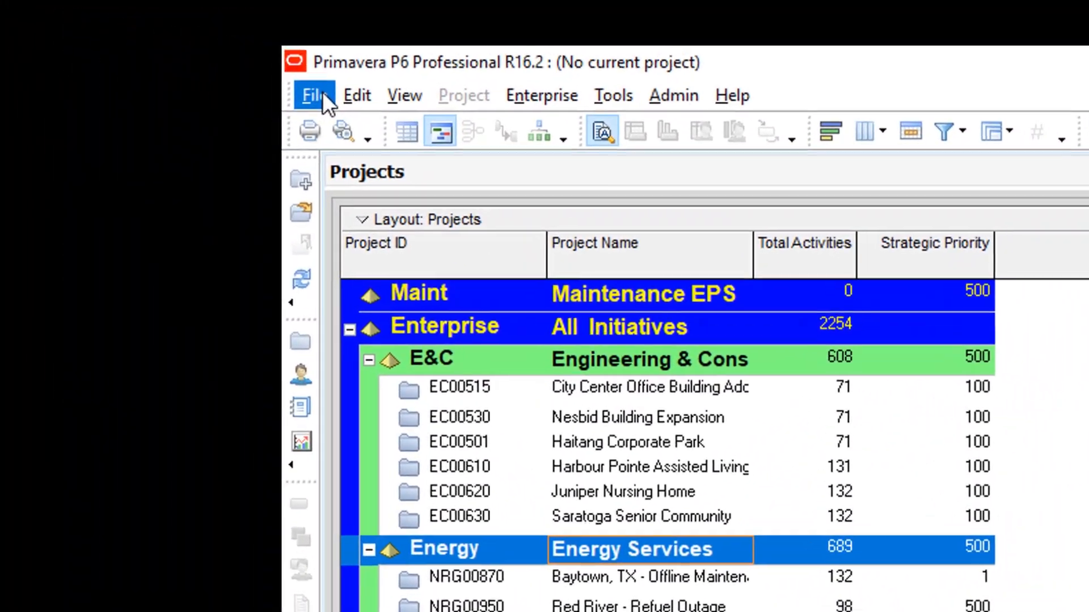
left_click(257, 81)
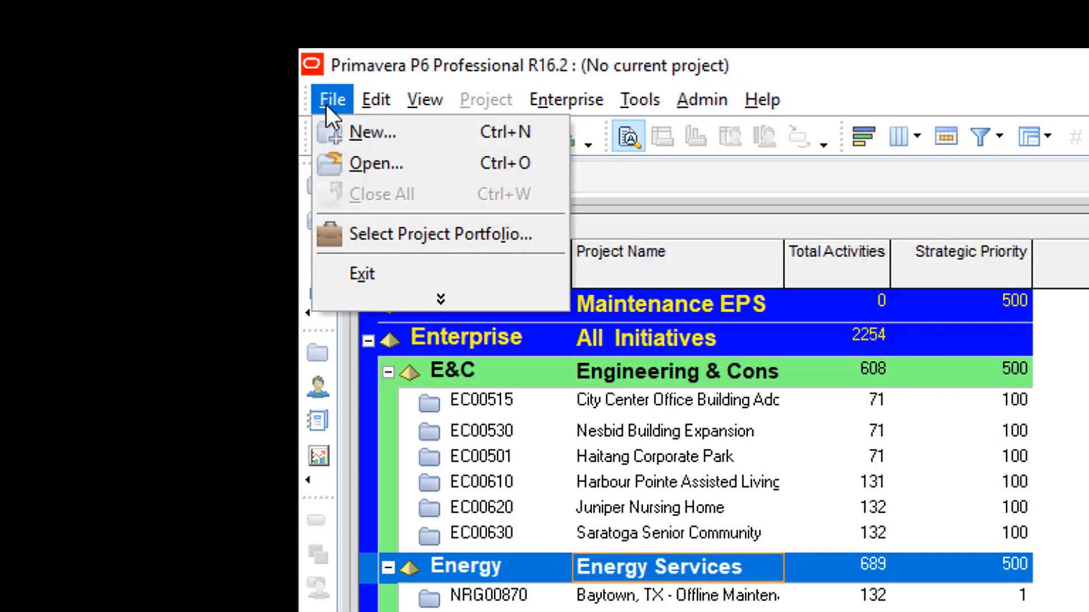
left_click(380, 132)
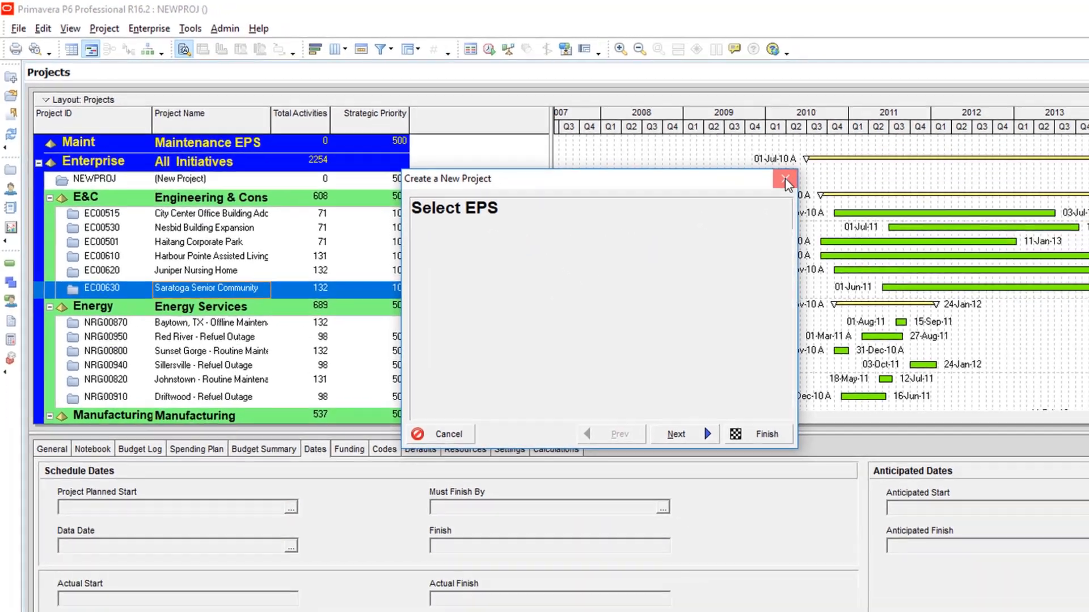
left_click(894, 203)
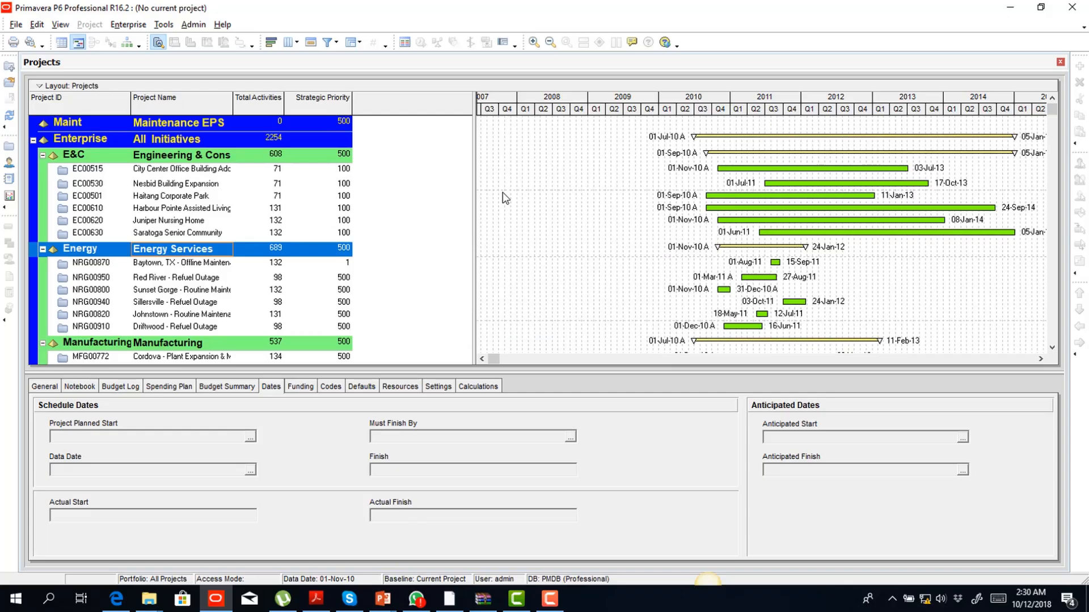
Step: Start a new project and place it under the Maintenance EPS node
key("ctrl+n")
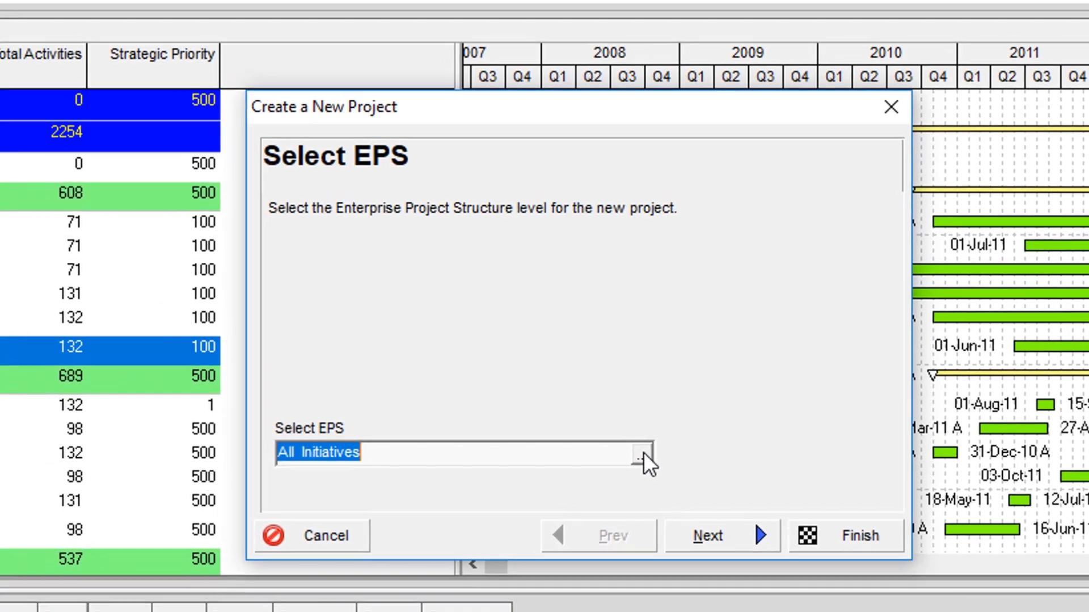
left_click(611, 466)
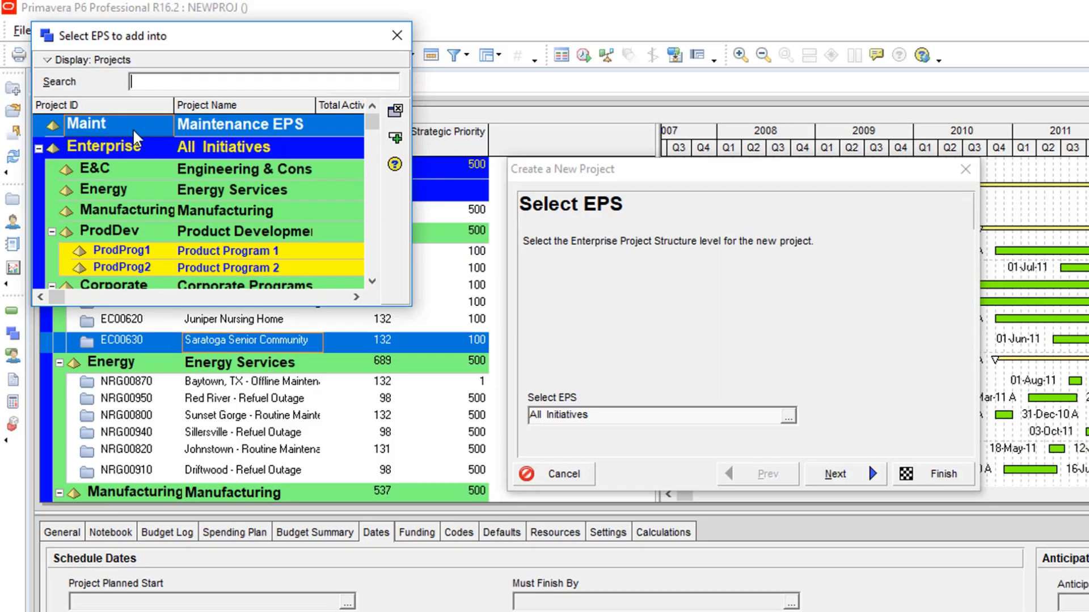
left_click(103, 121)
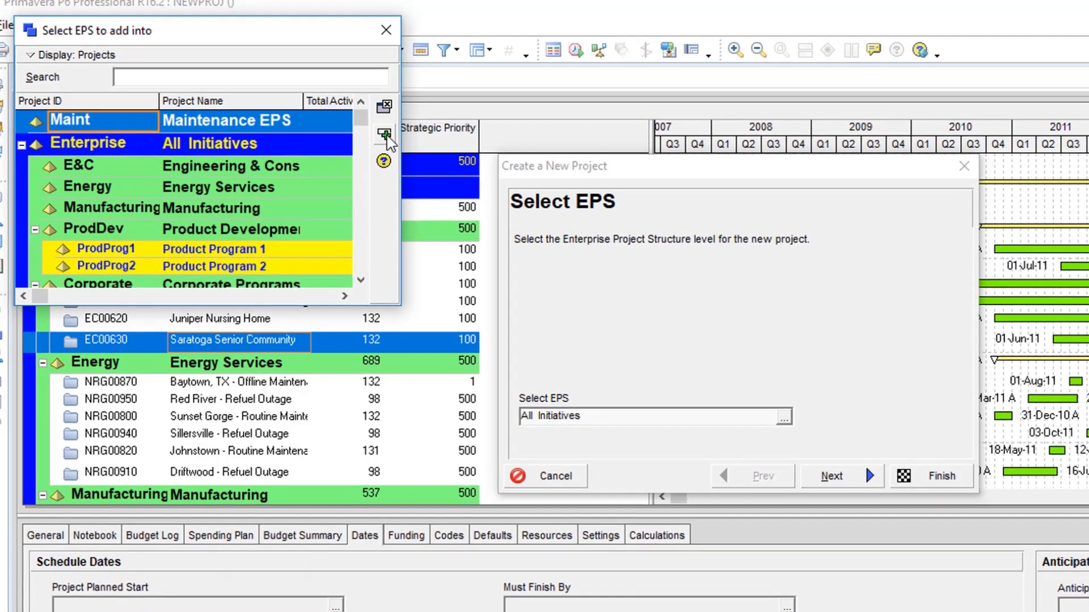
left_click(384, 135)
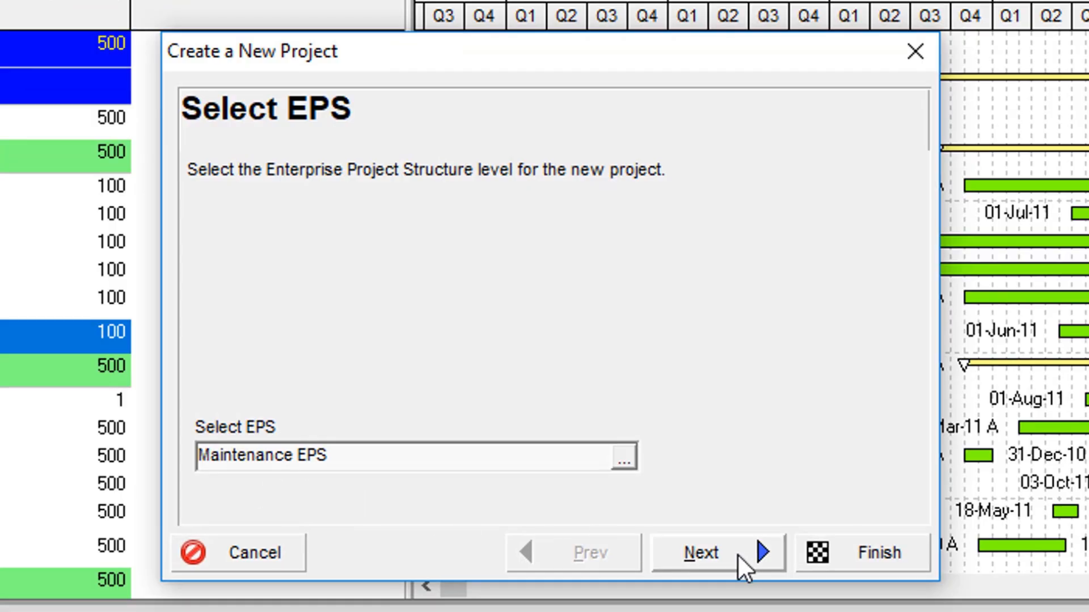
left_click(702, 563)
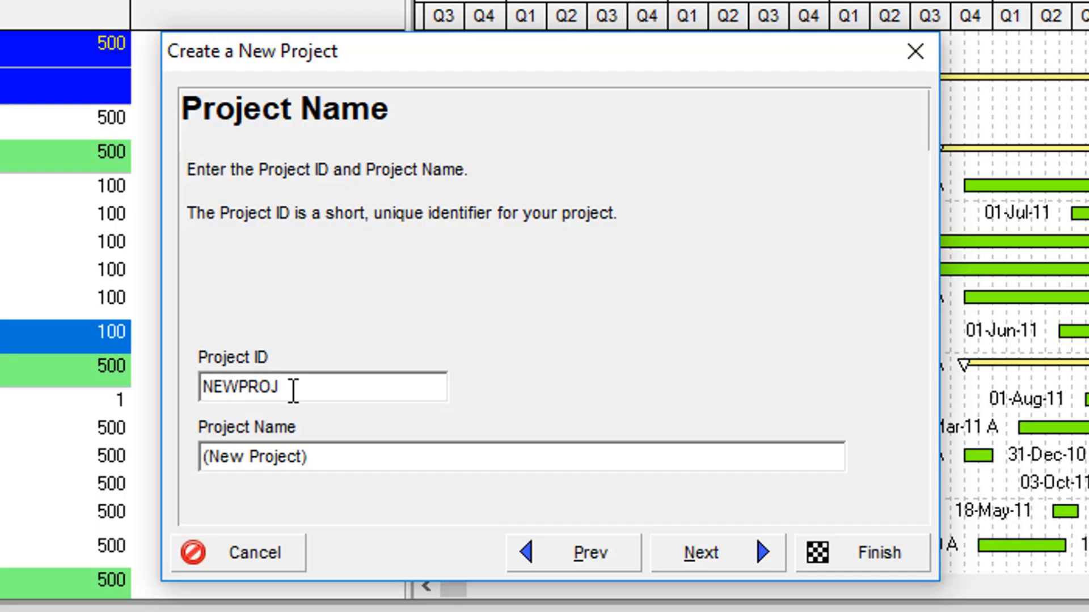
Step: Give the new project the ID MFE and the name Manufacturing Facility Expansion
double_click(245, 386)
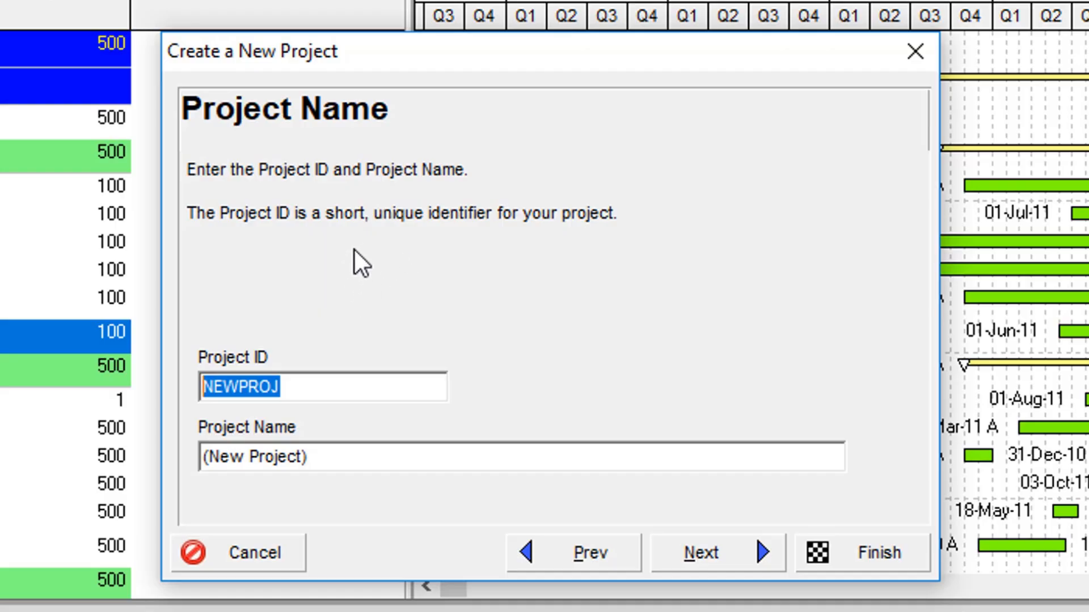
type("MFE")
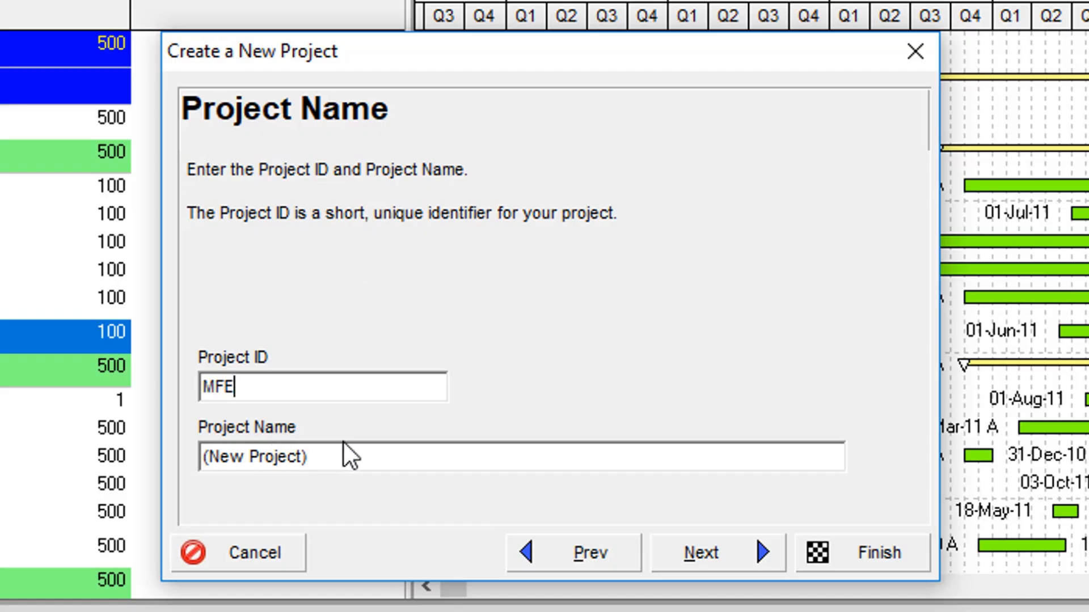
left_click_drag(347, 457, 175, 467)
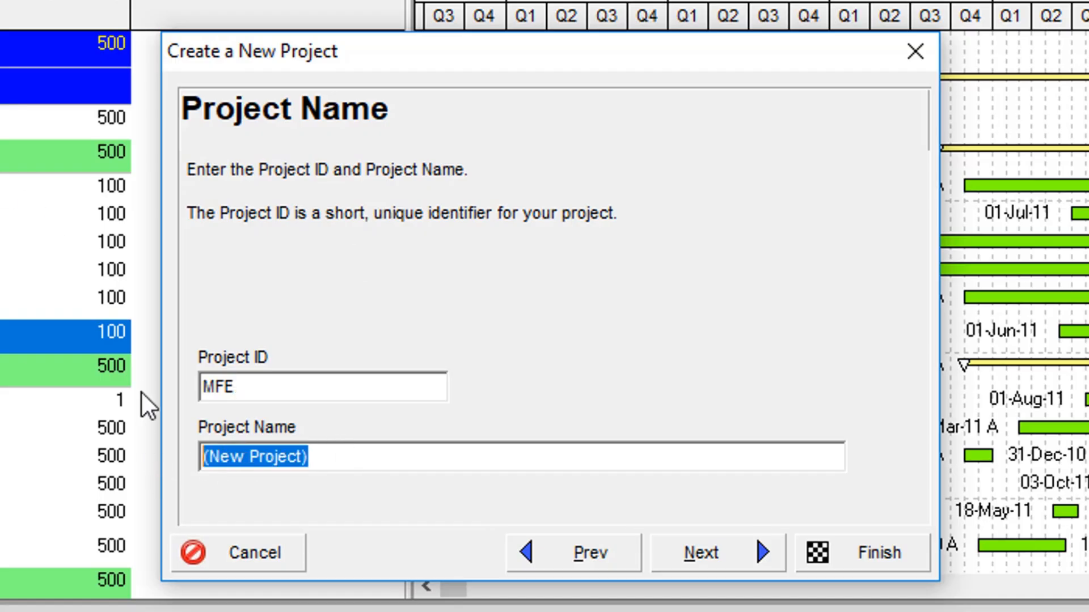
type("M")
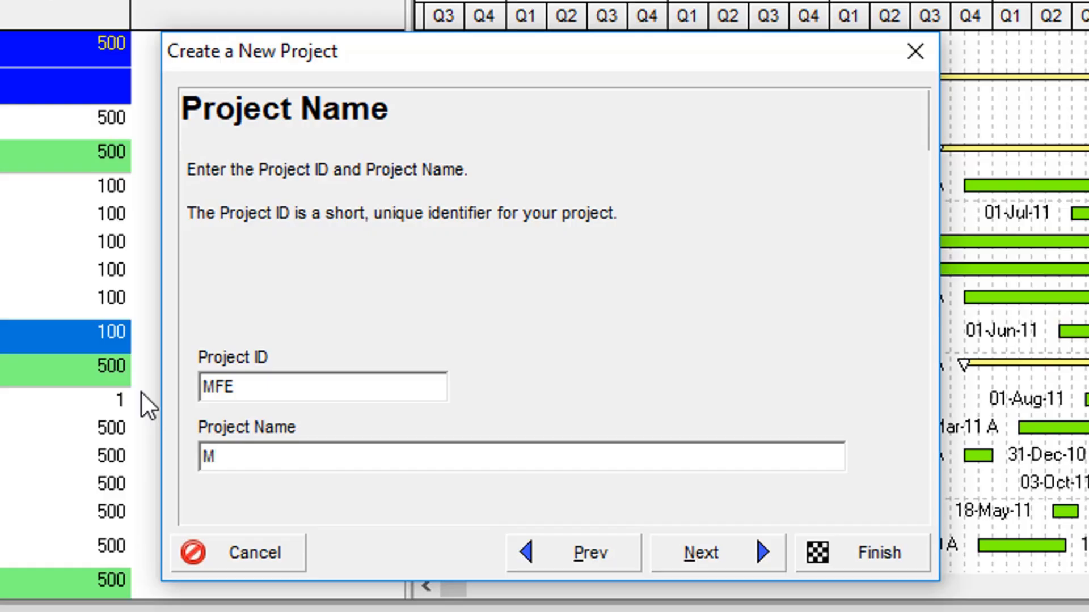
type("anufactu")
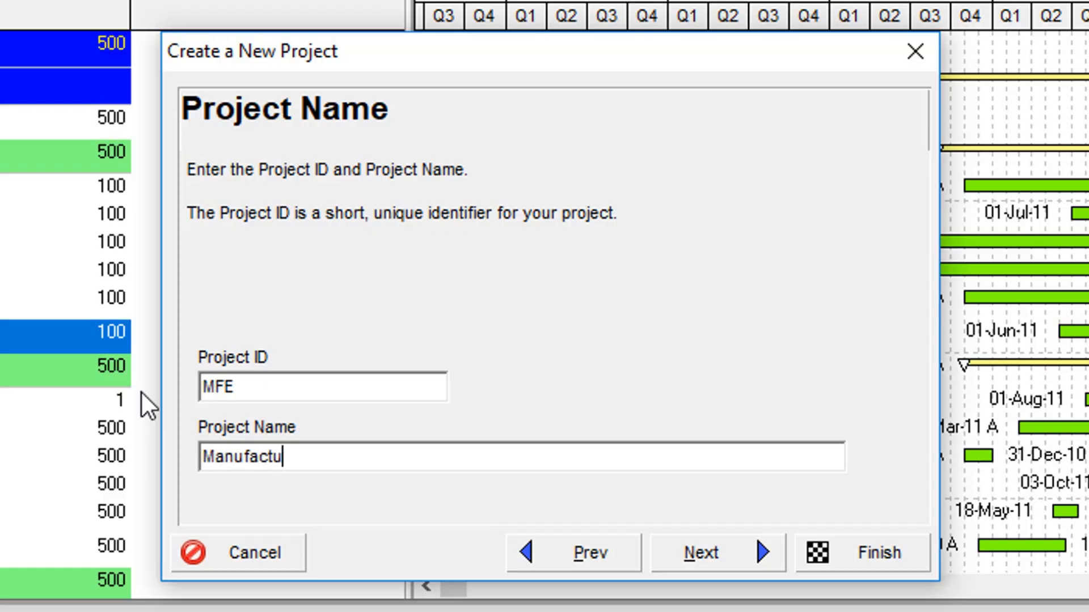
type("ring Fa")
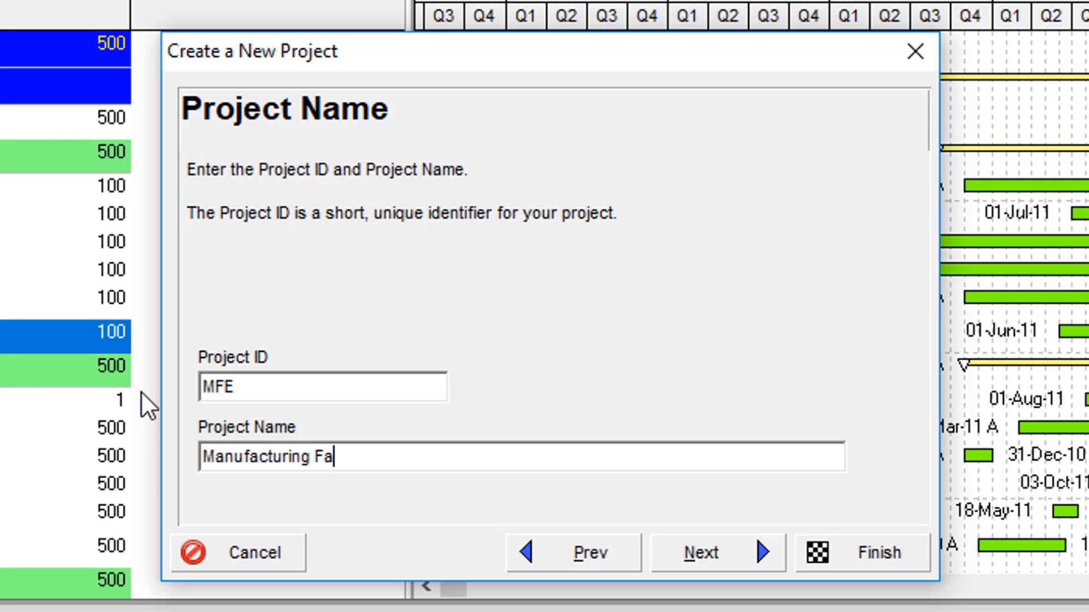
type("cility Expan")
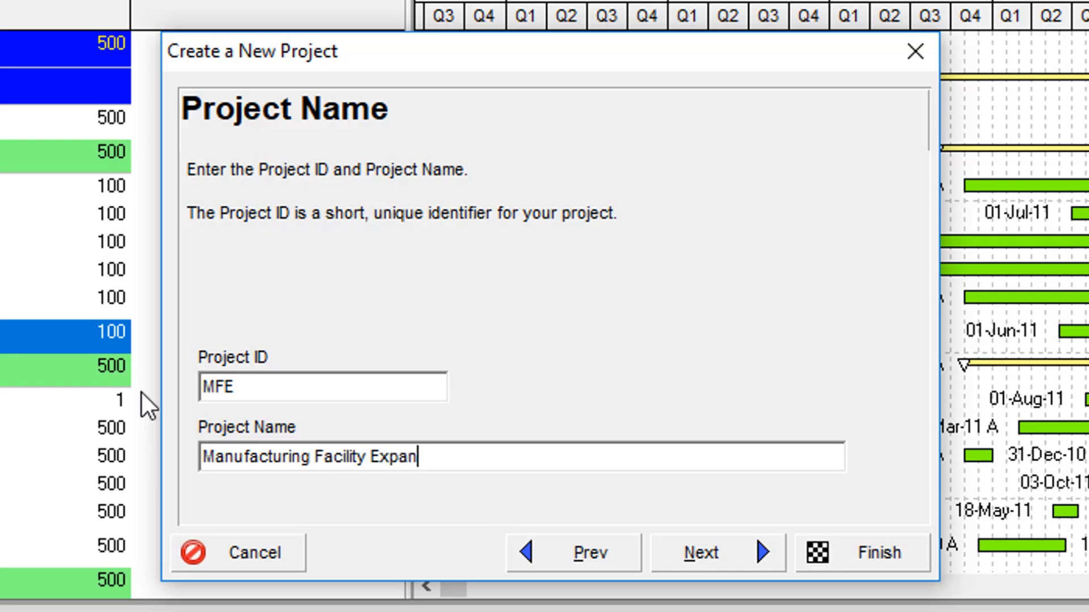
type("sion")
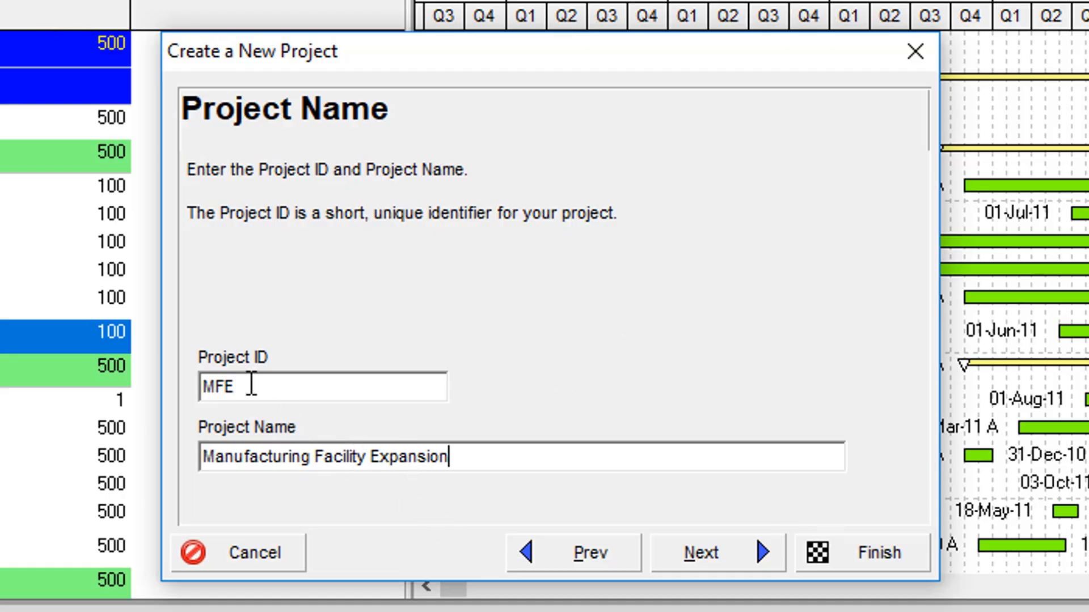
left_click(711, 553)
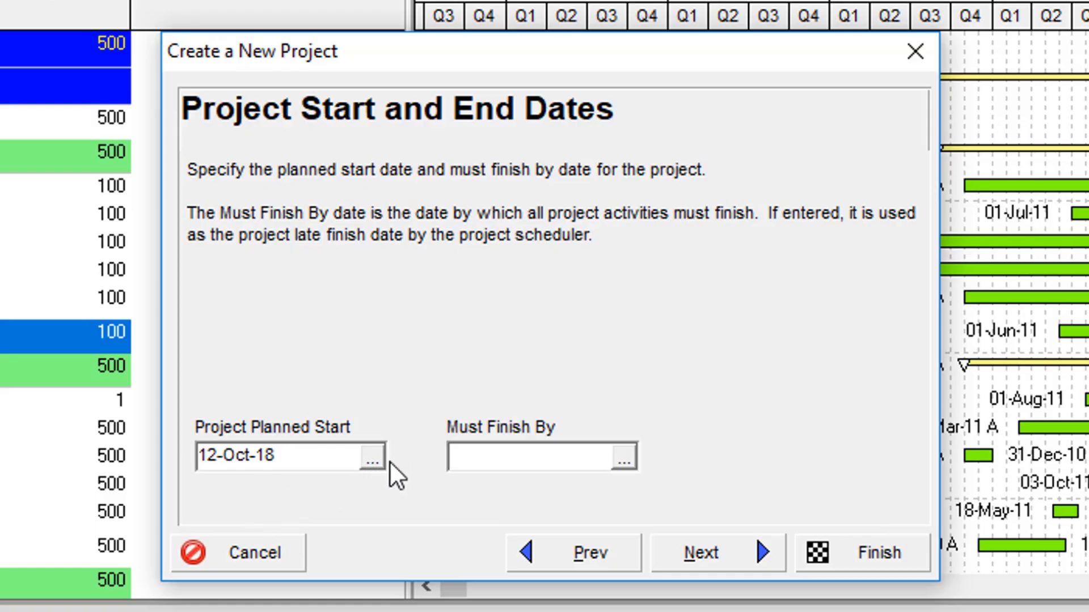
Step: Set the project's planned start date to 22-Oct-18
left_click(372, 458)
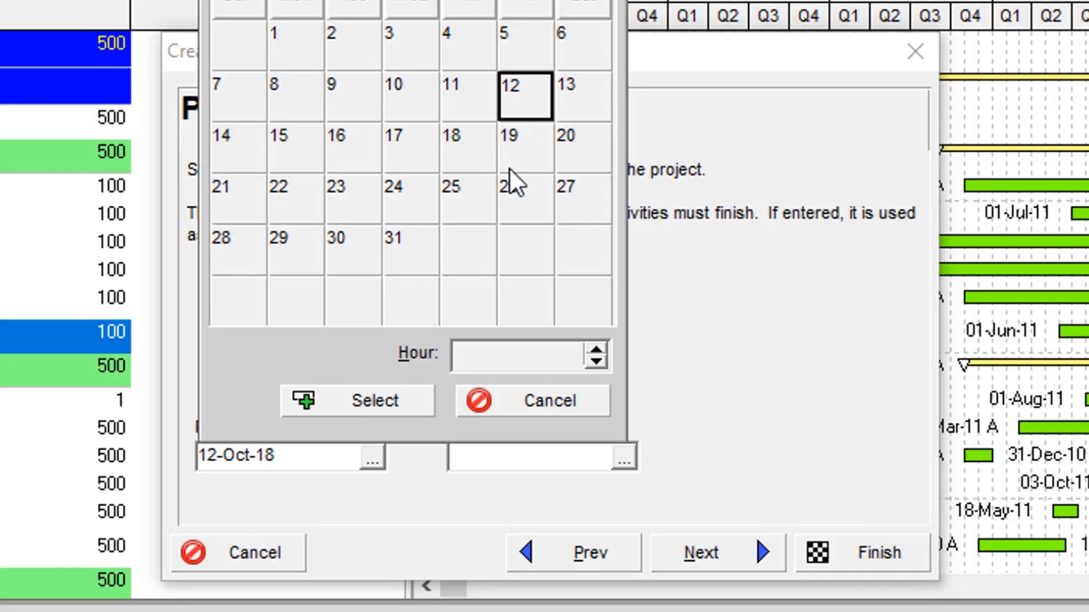
left_click(287, 204)
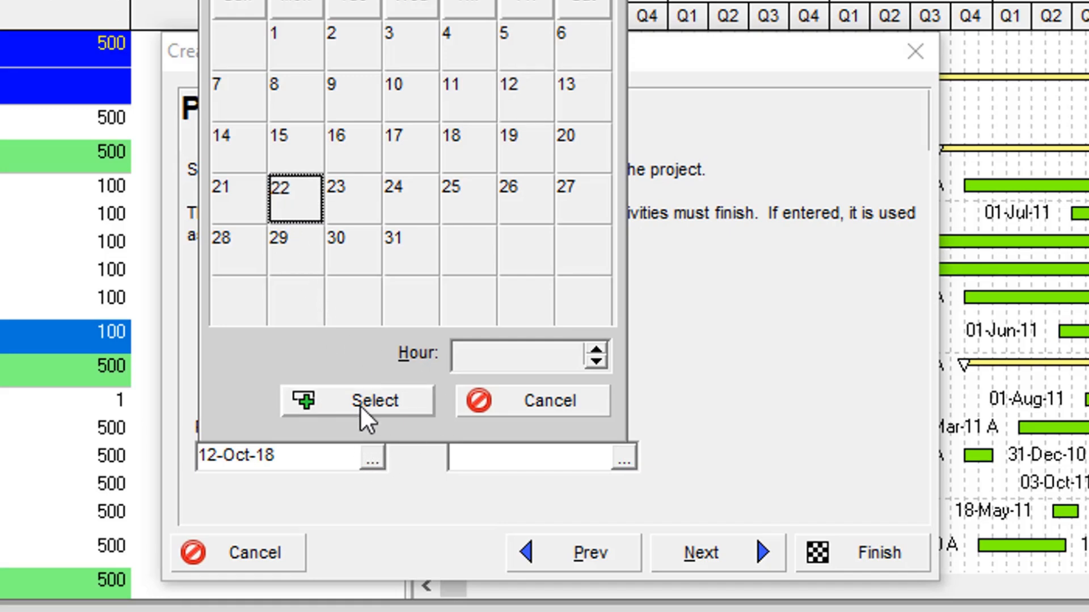
left_click(377, 400)
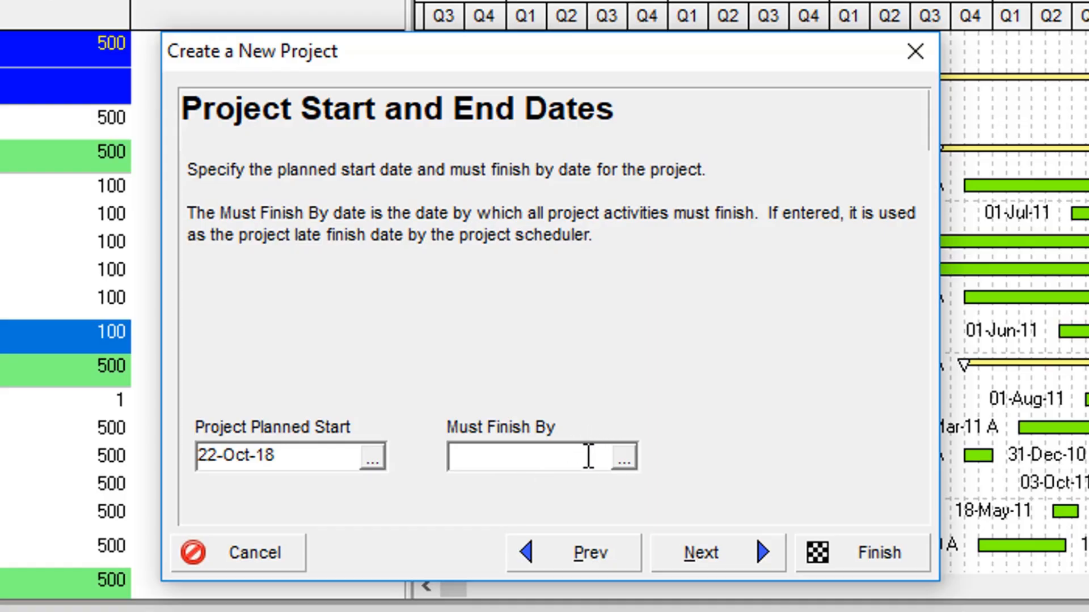
left_click(622, 460)
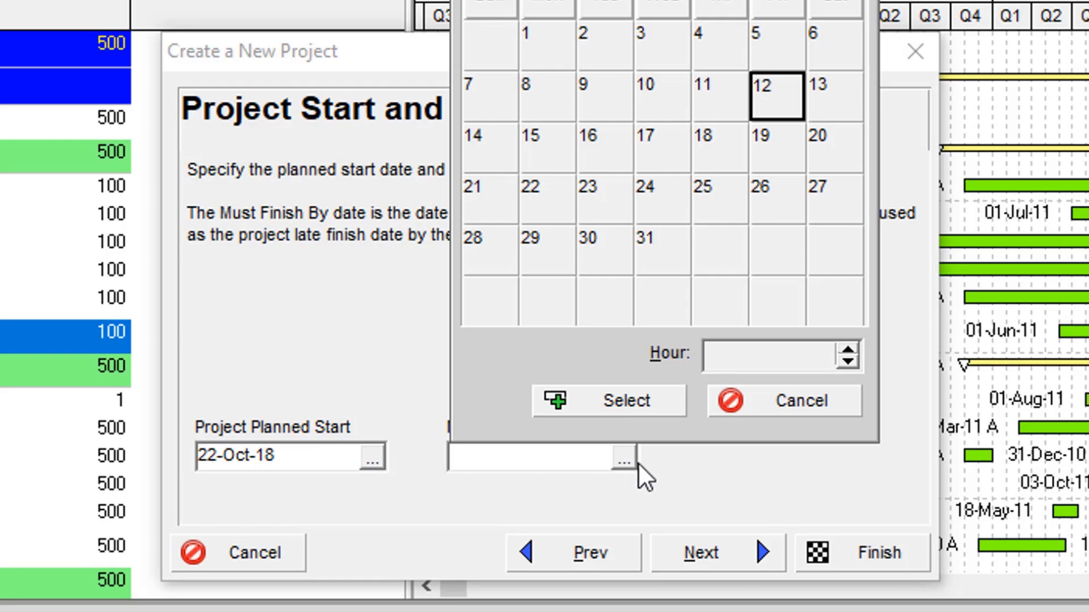
left_click(832, 1)
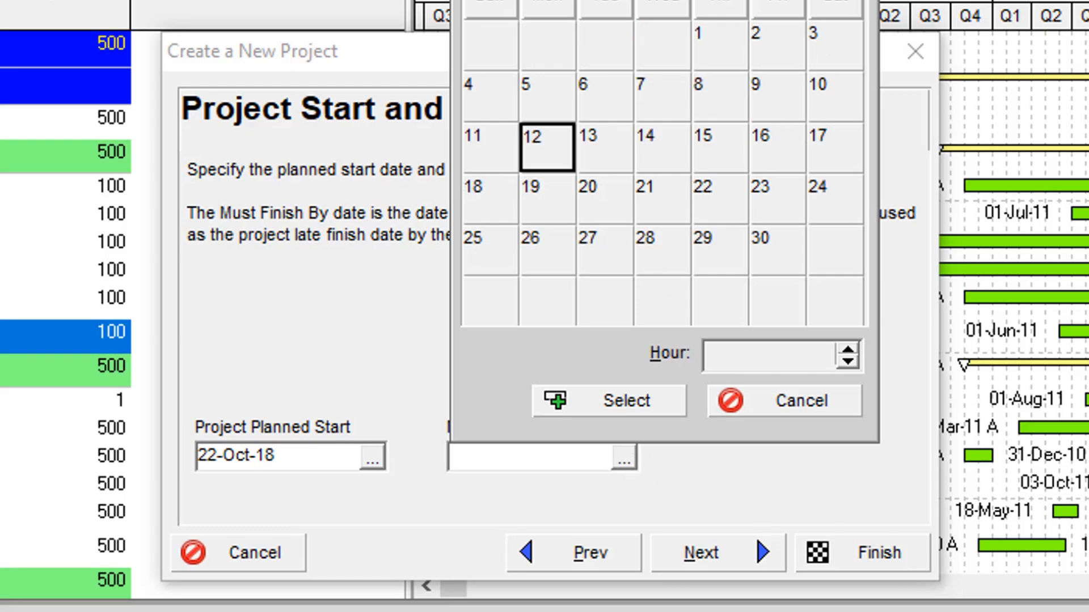
left_click(833, 1)
left_click(833, 1)
left_click(489, 1)
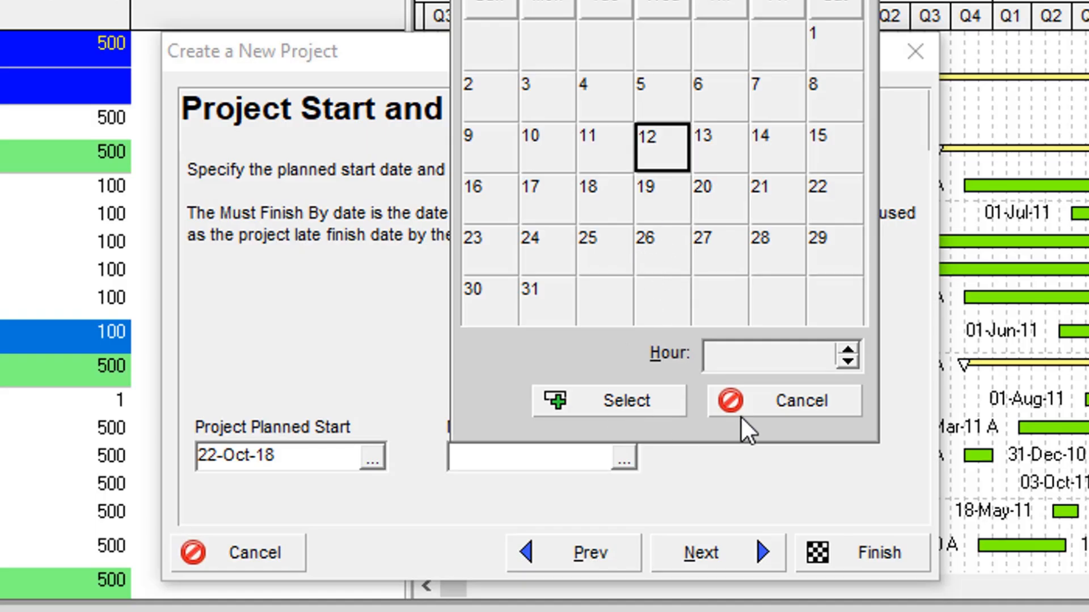
left_click(786, 401)
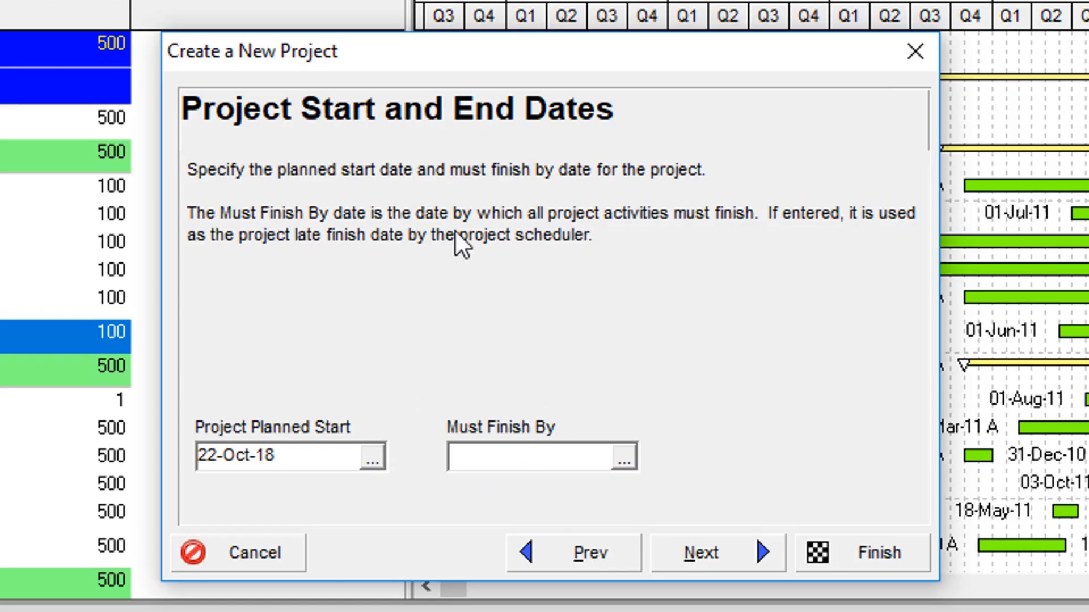
Step: Assign Maintenance Department, under Ciel Consulting, as the new project's responsible manager
left_click(710, 554)
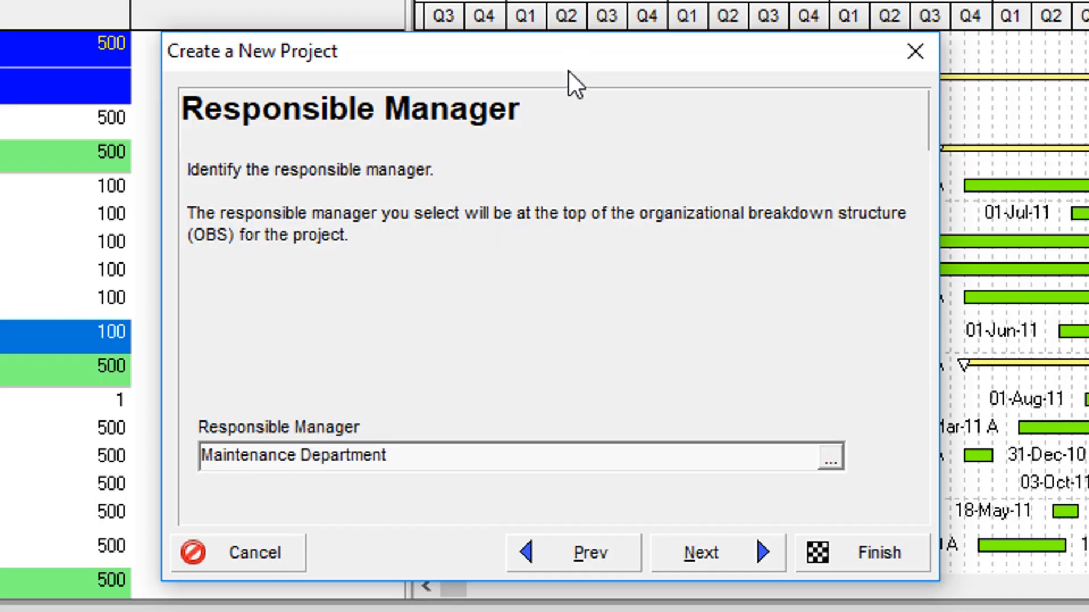
left_click_drag(570, 72, 507, 33)
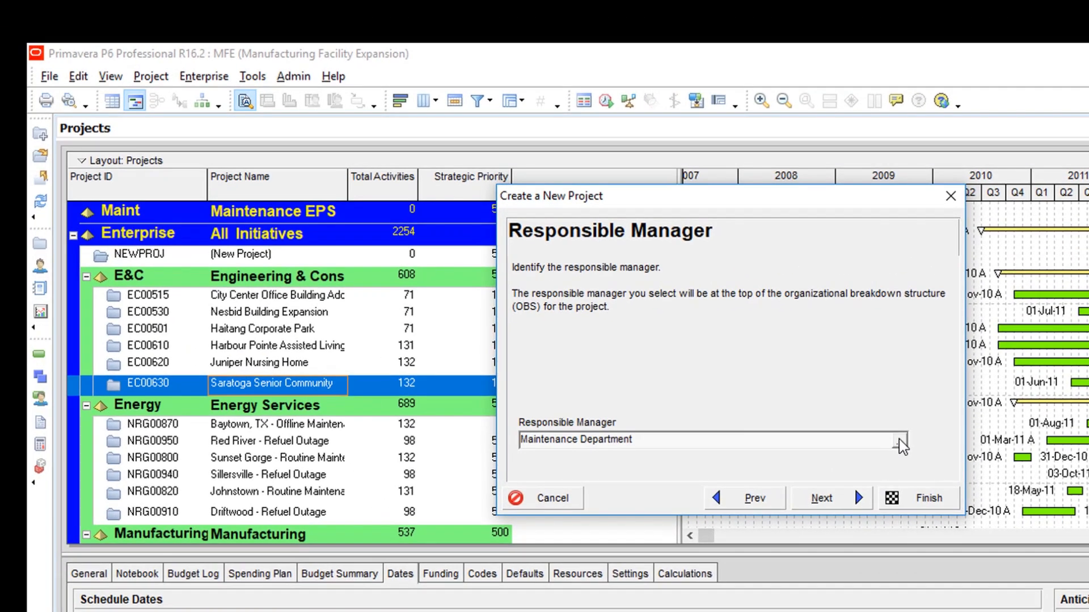
left_click(775, 429)
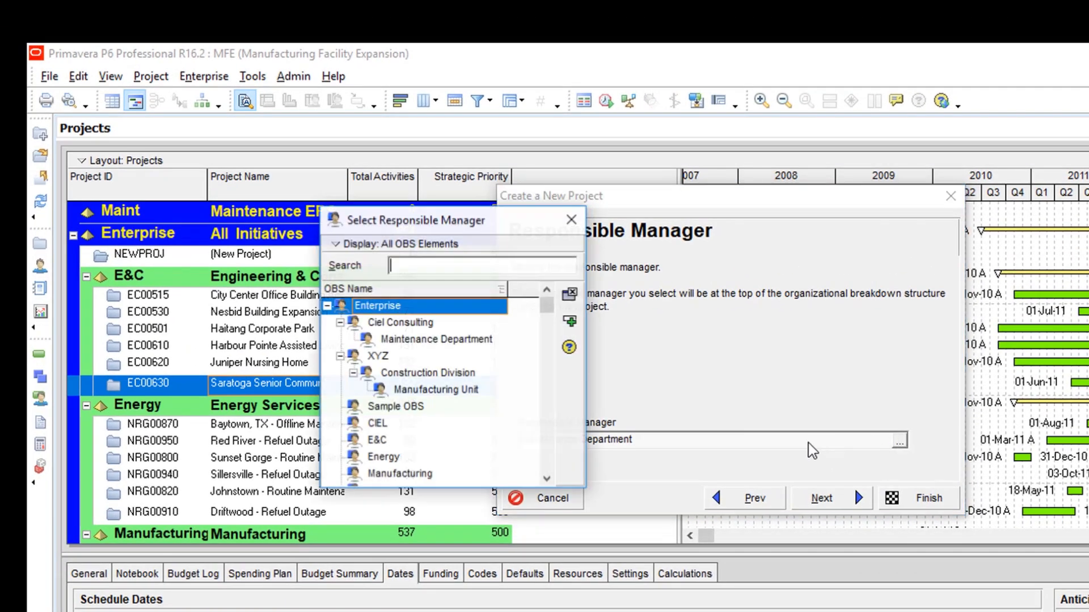
left_click(422, 343)
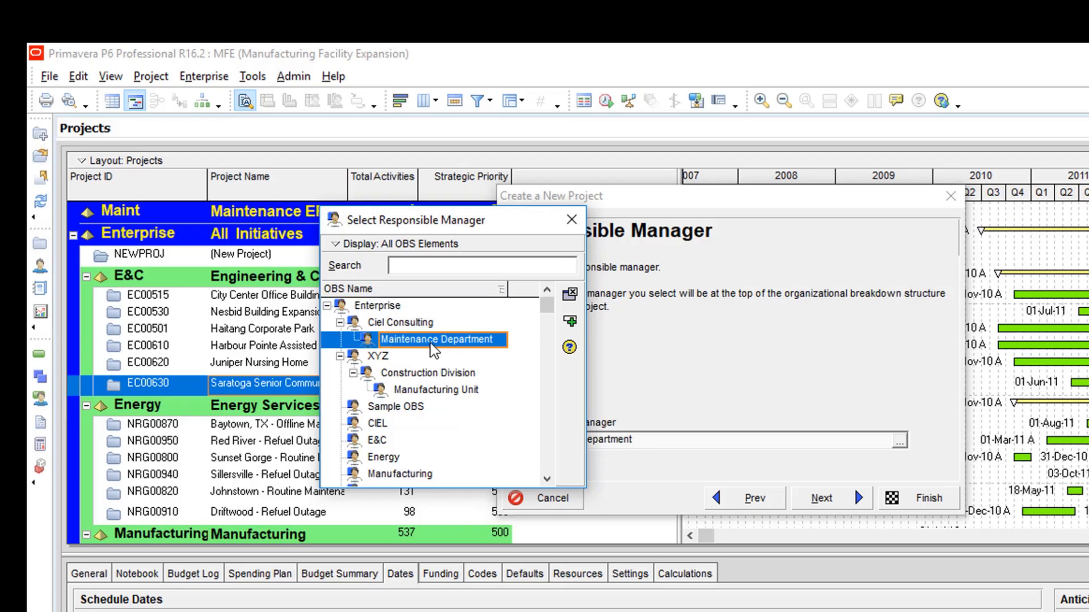
left_click(570, 322)
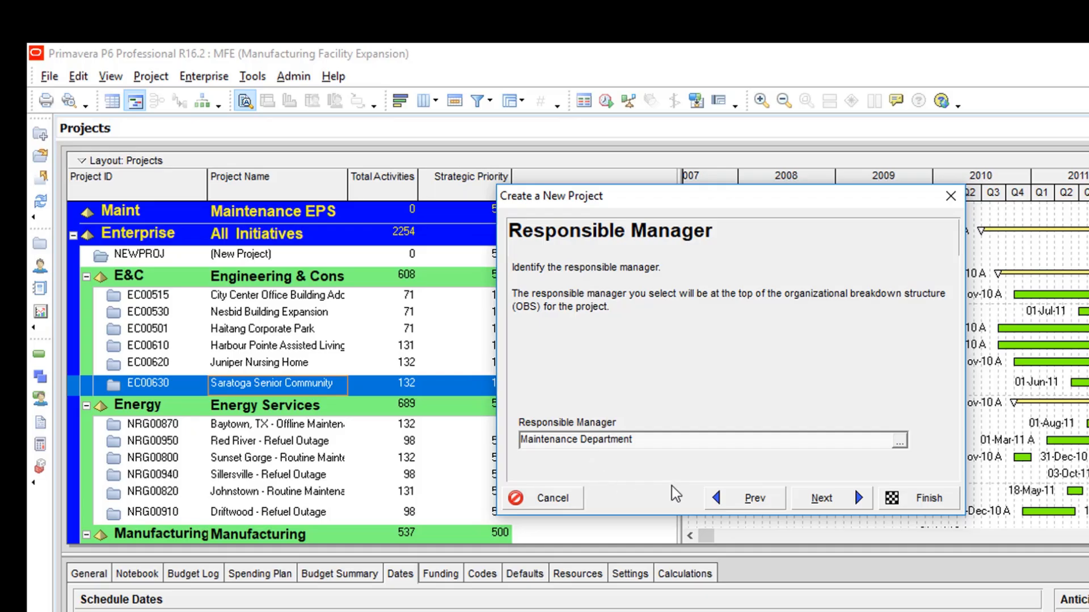
Step: Choose Standard Rate as the default assignment rate type and finish creating the project
left_click(822, 499)
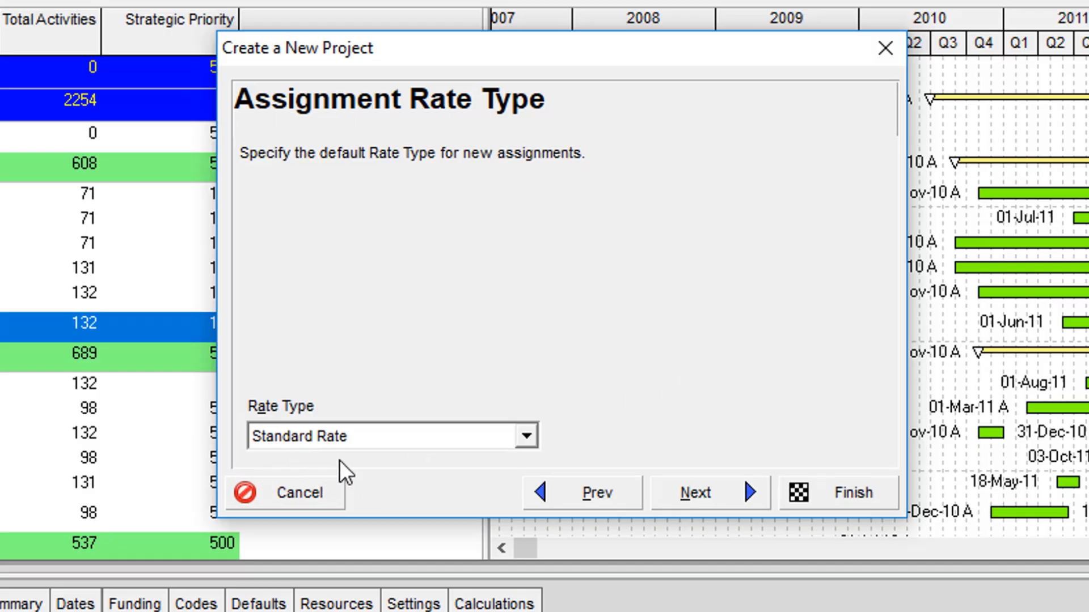
left_click(526, 437)
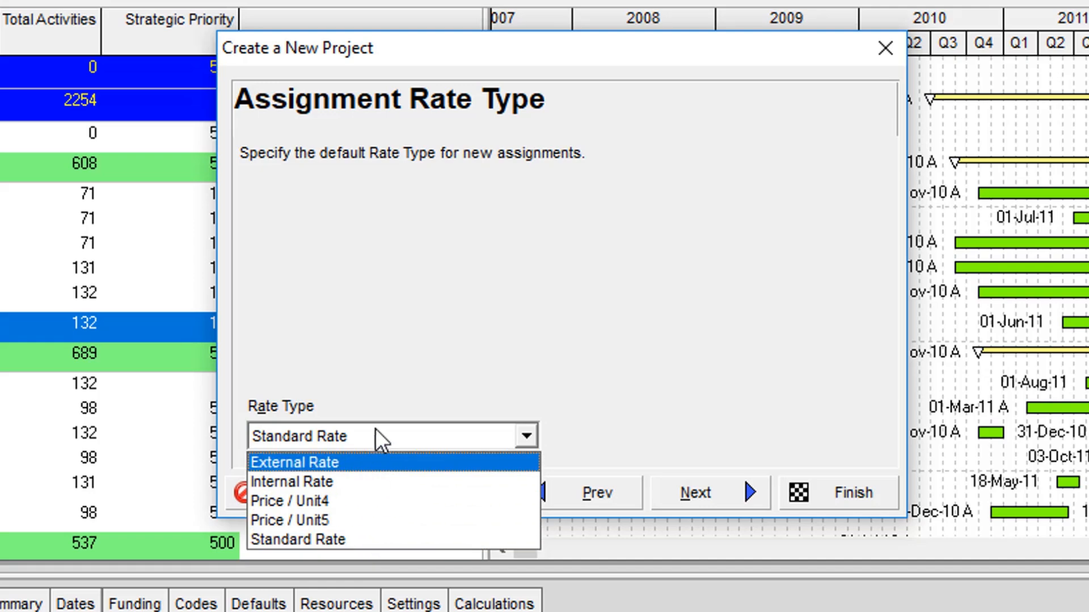
left_click(370, 540)
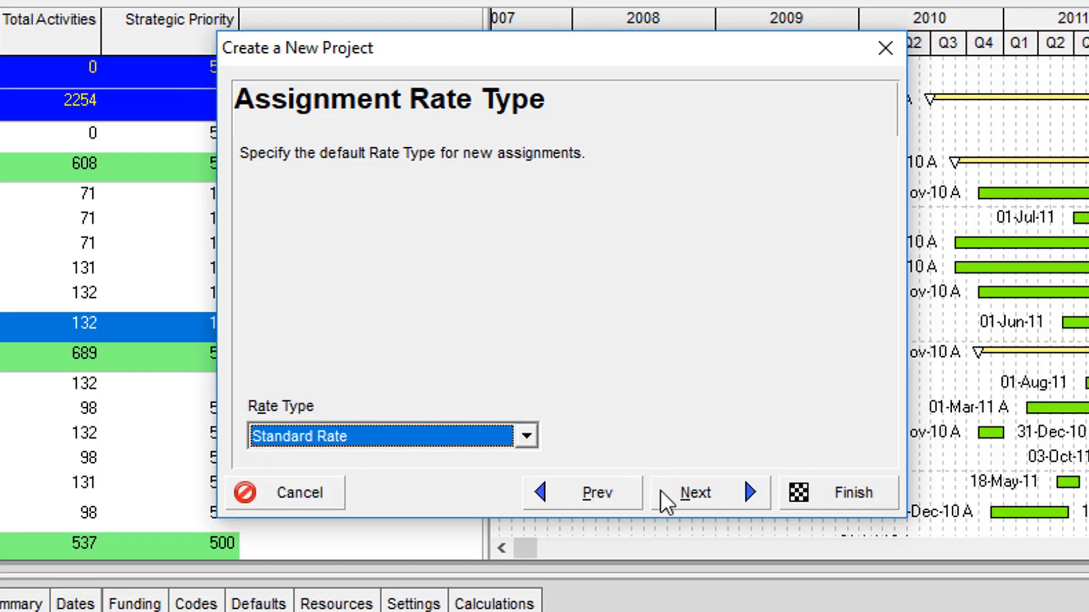
left_click(696, 492)
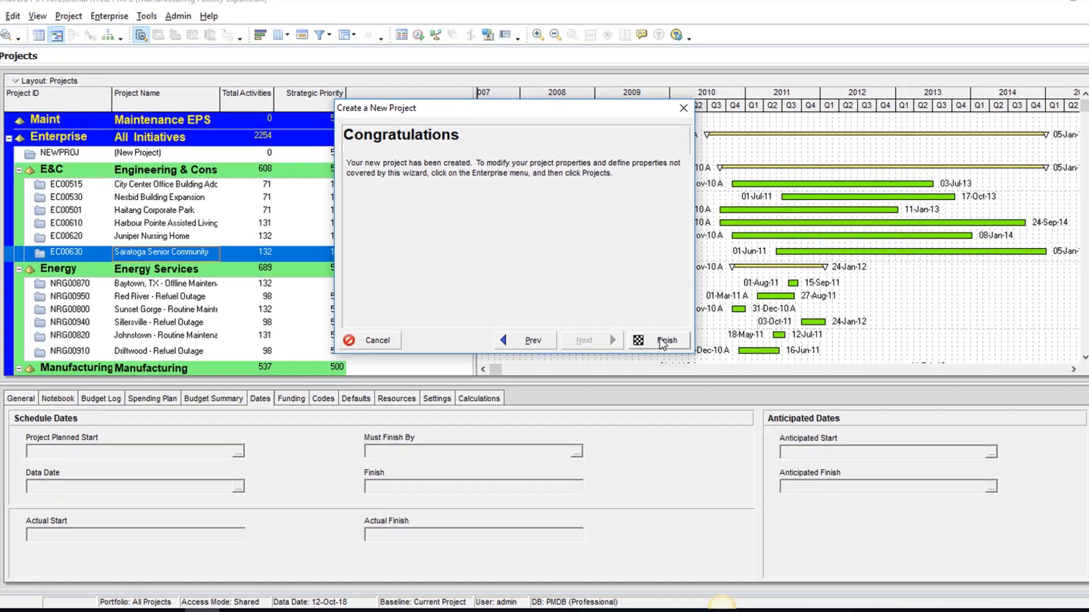
left_click(844, 500)
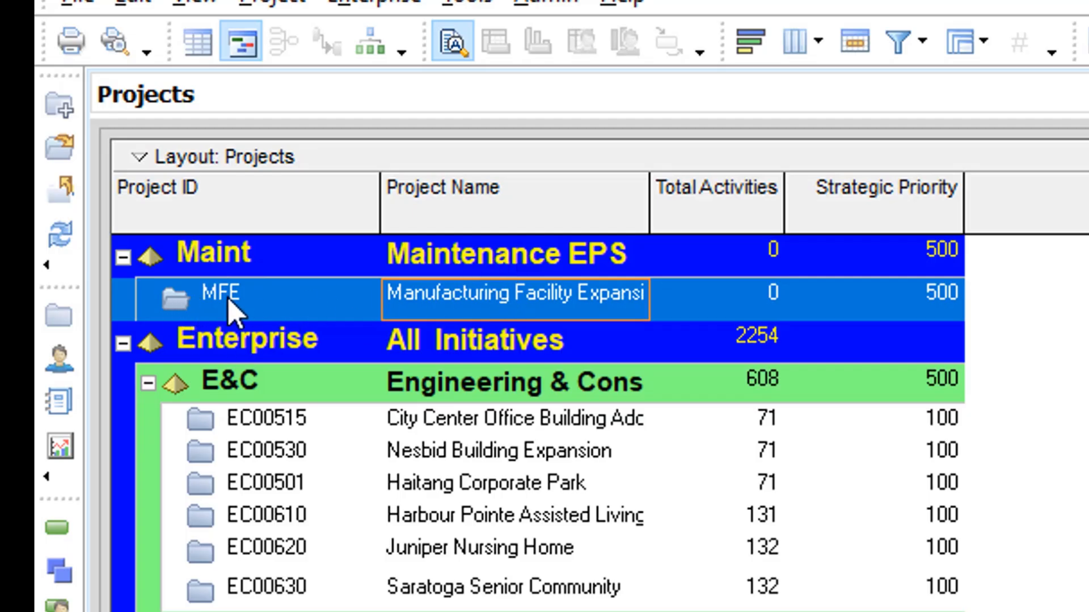
Step: Check the ID and name of the new MFE project listed under the Maintenance EPS
left_click(241, 310)
left_click(479, 312)
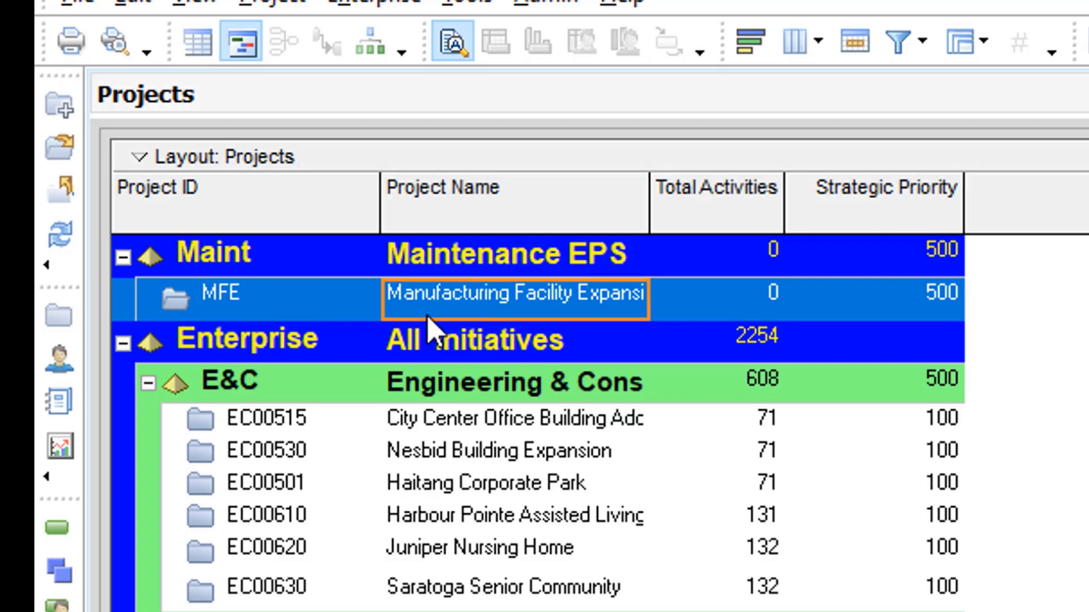
left_click(274, 307)
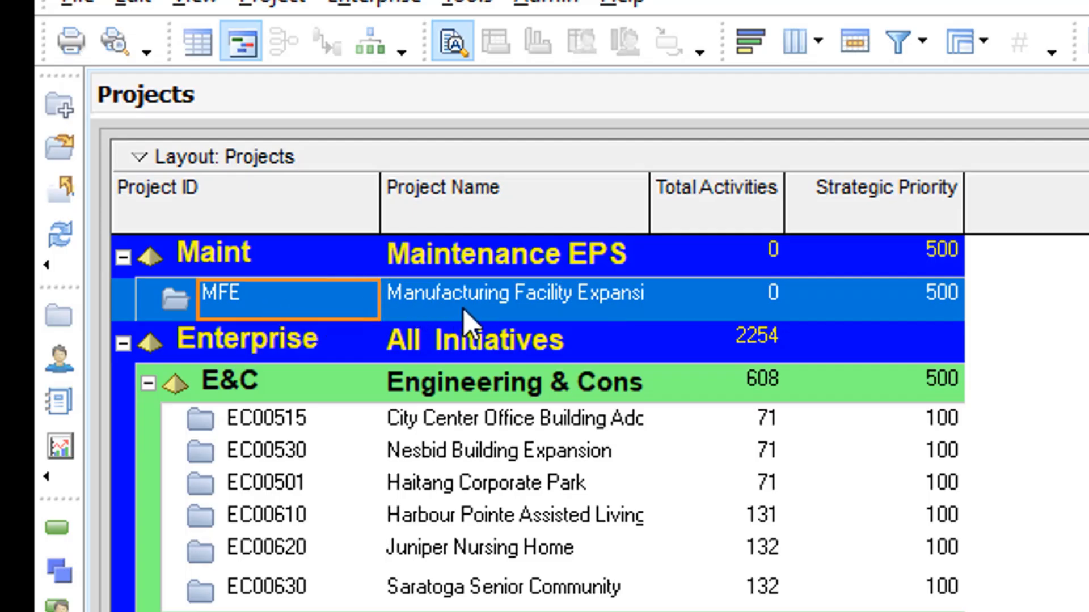
left_click(498, 300)
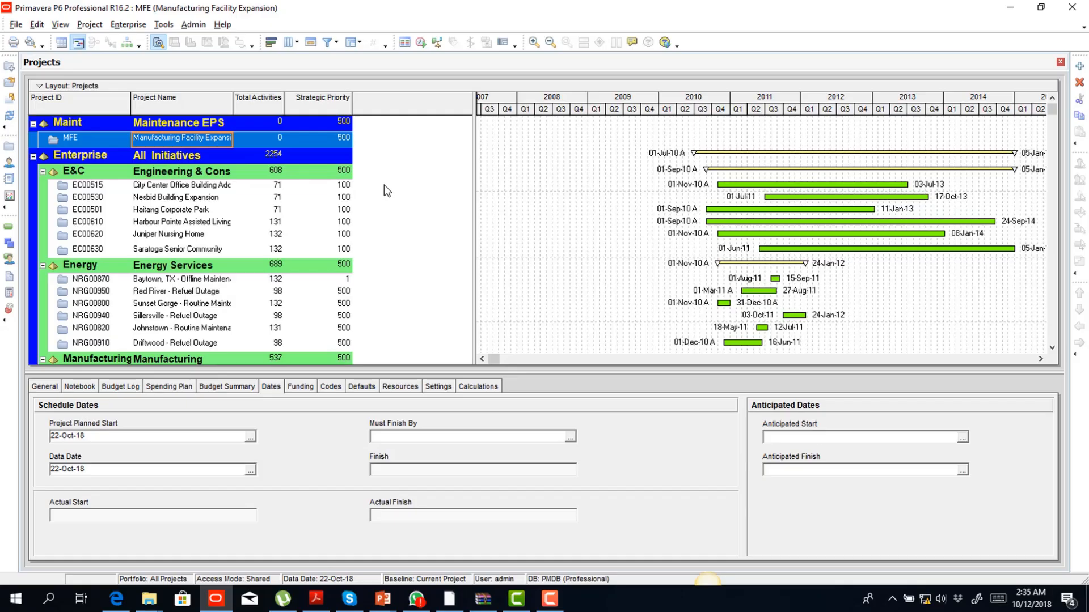
Step: Review the Organizational Breakdown Structure and the Enterprise Project Structure, closing each window without changes
left_click(127, 24)
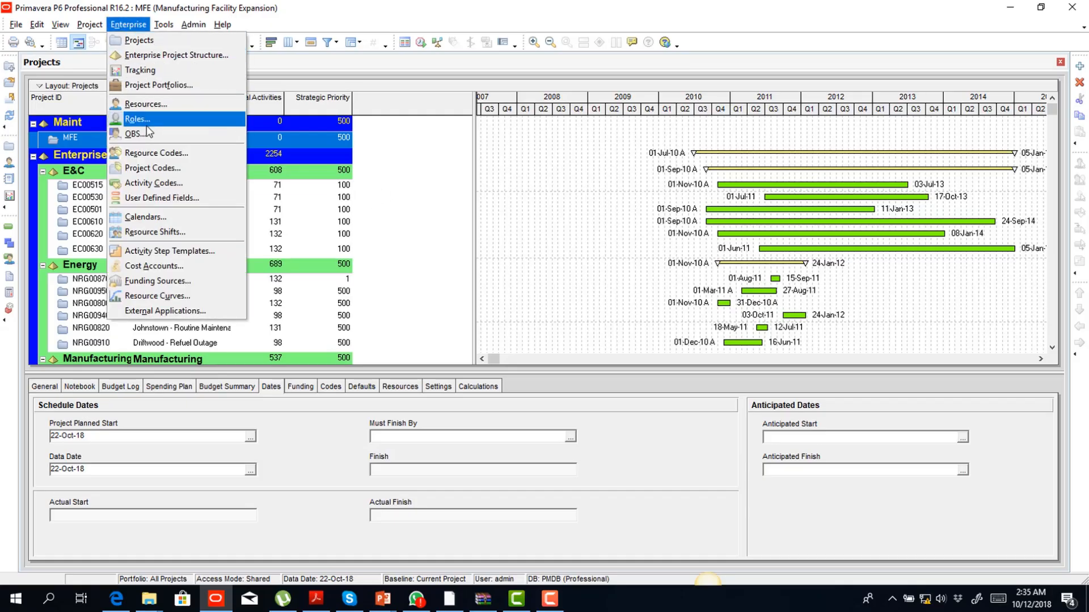
left_click(202, 132)
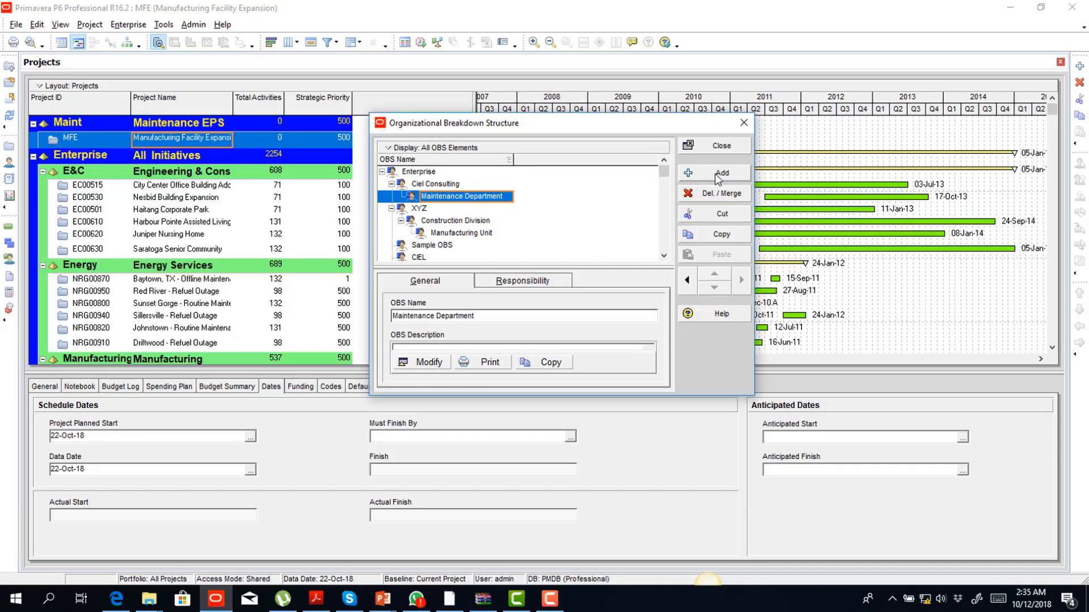
left_click(744, 122)
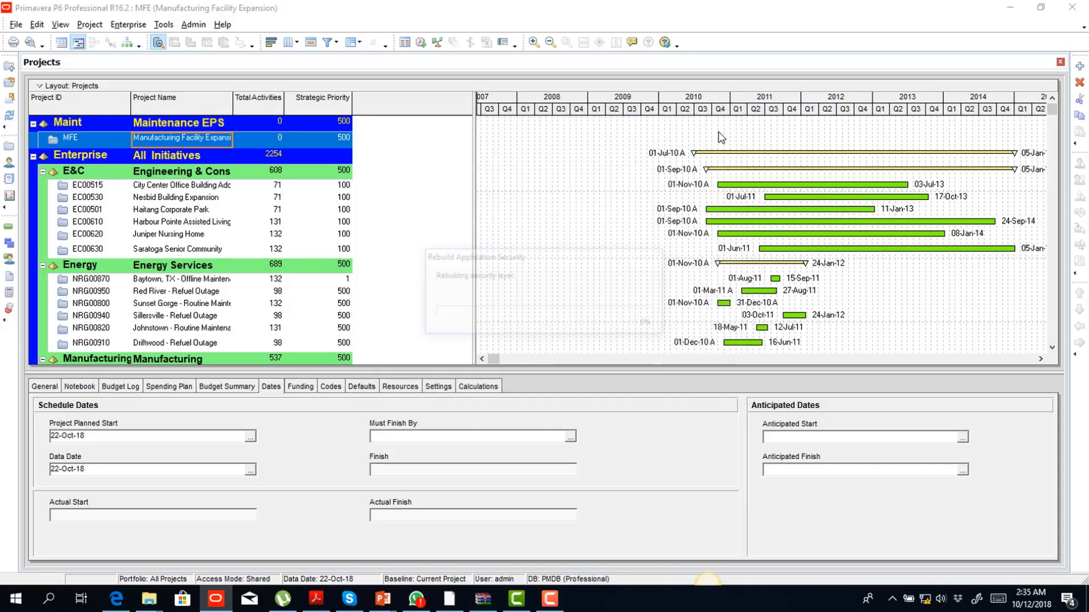
left_click(129, 25)
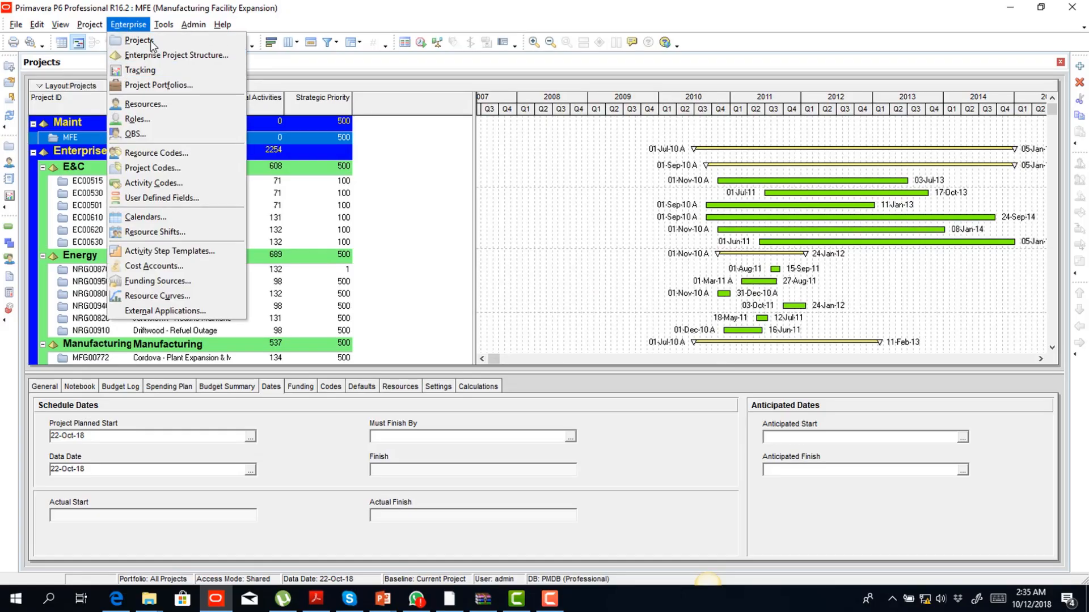
left_click(188, 55)
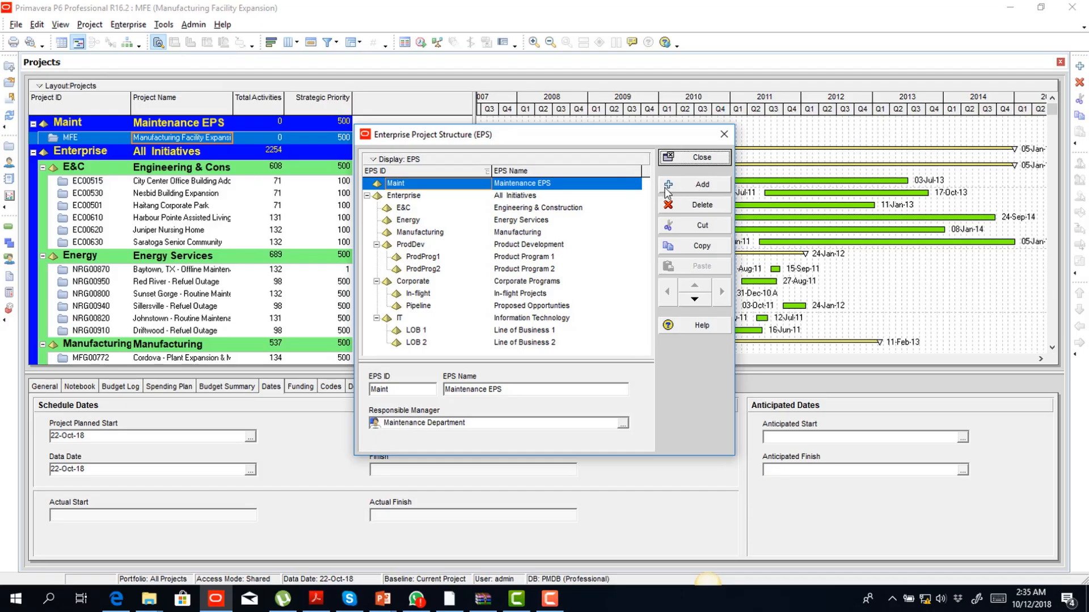
left_click(724, 136)
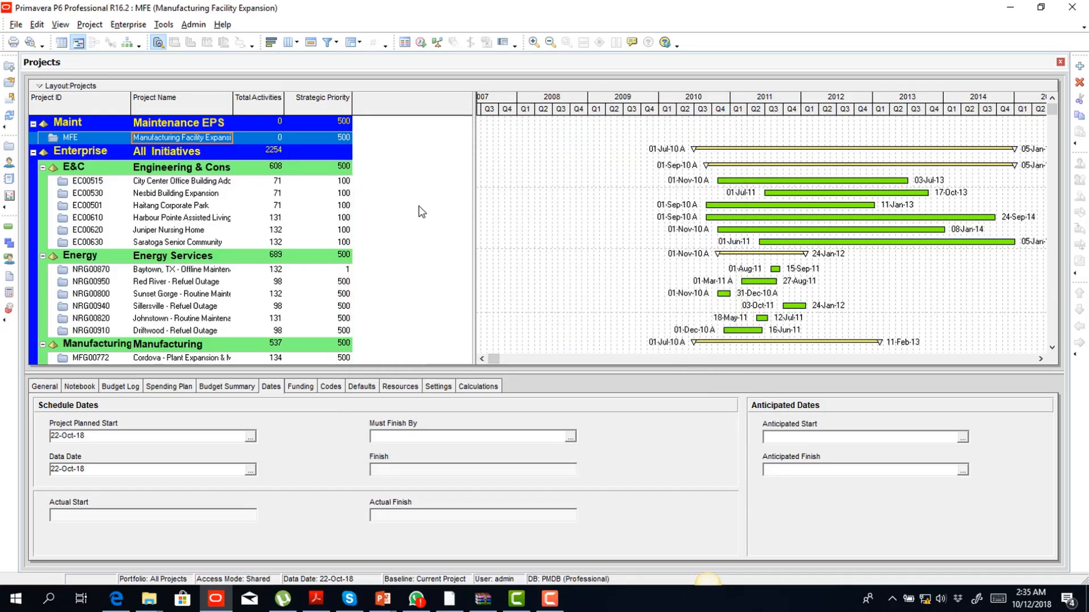
Step: Start another new project to view the EPS selection page, and cancel it
left_click(15, 67)
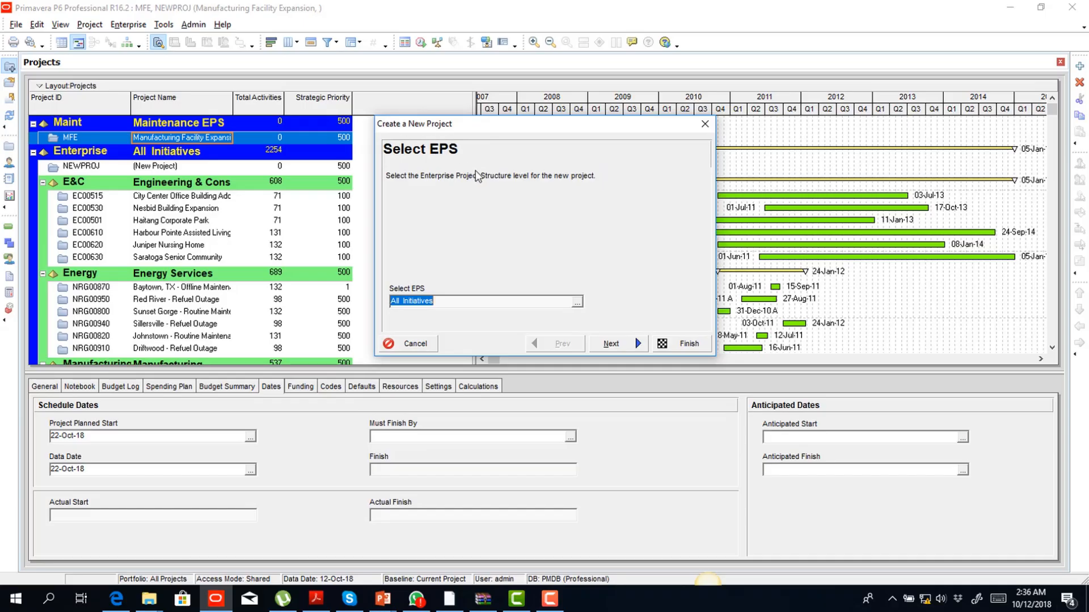
key("Escape")
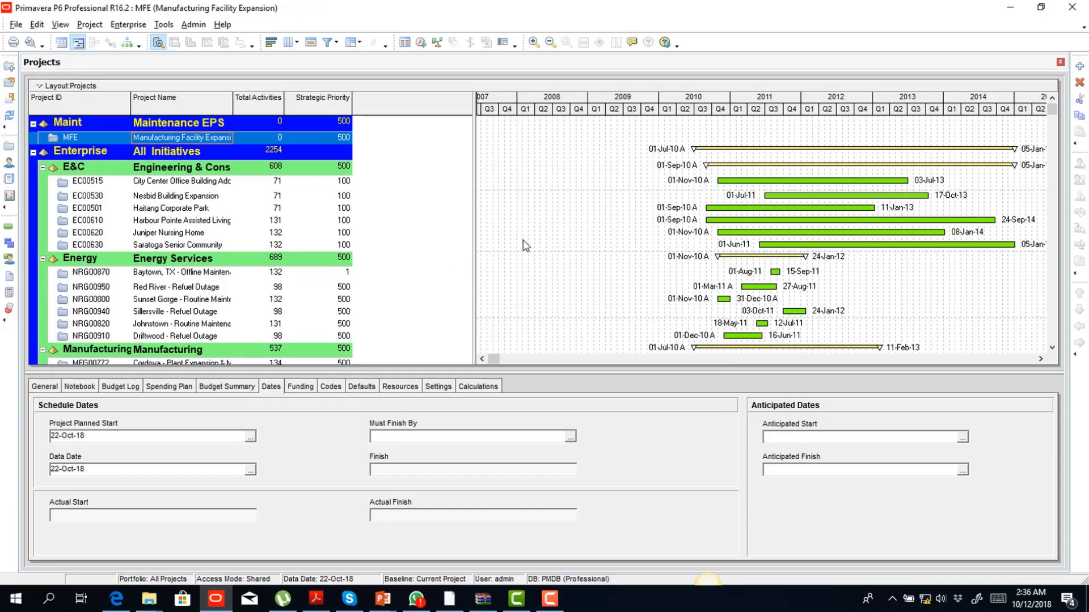